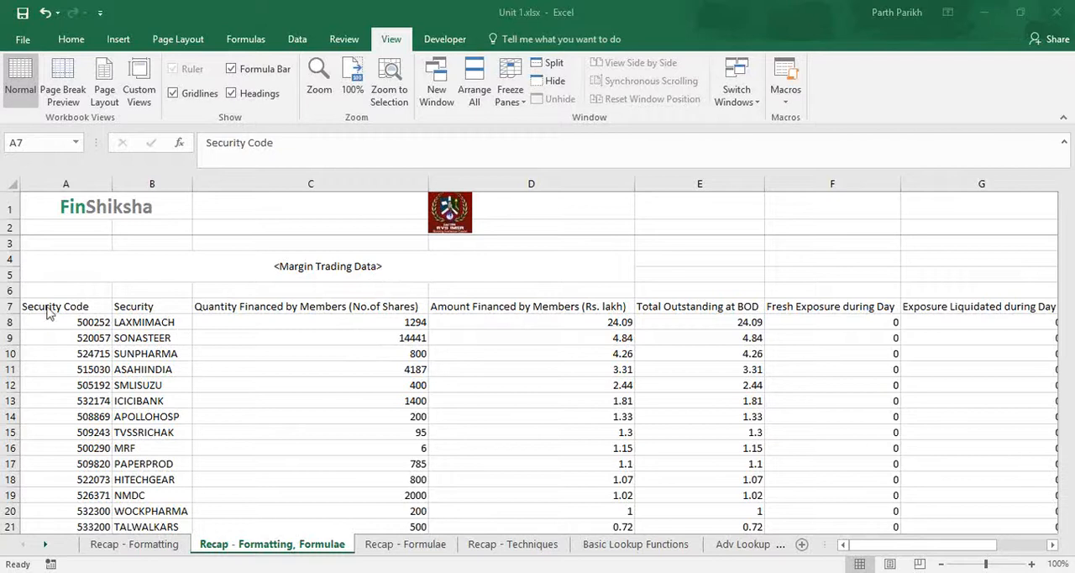
Step: Review the column headings in row 7, from Security Code through Net Outstanding Position at EOD
{"action": "left_click", "coordinate": [72, 309]}
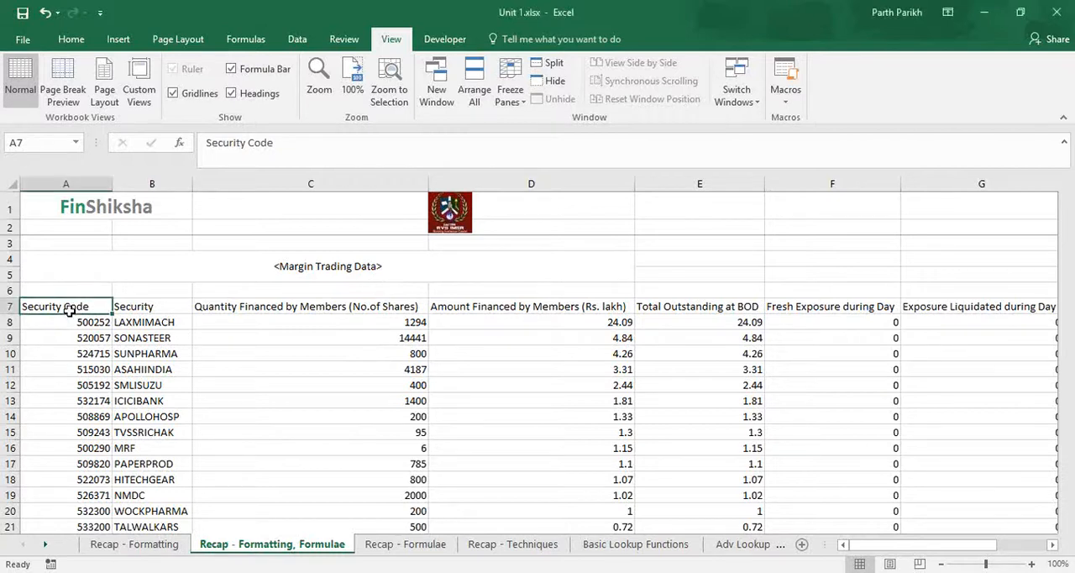
{"action": "left_click", "coordinate": [148, 306]}
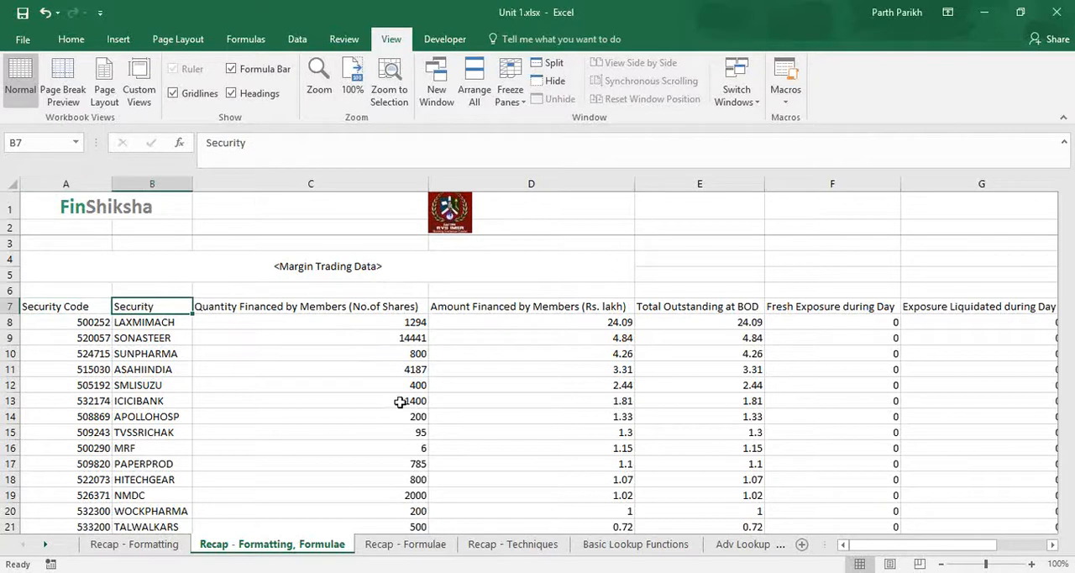
{"action": "key", "text": "Right"}
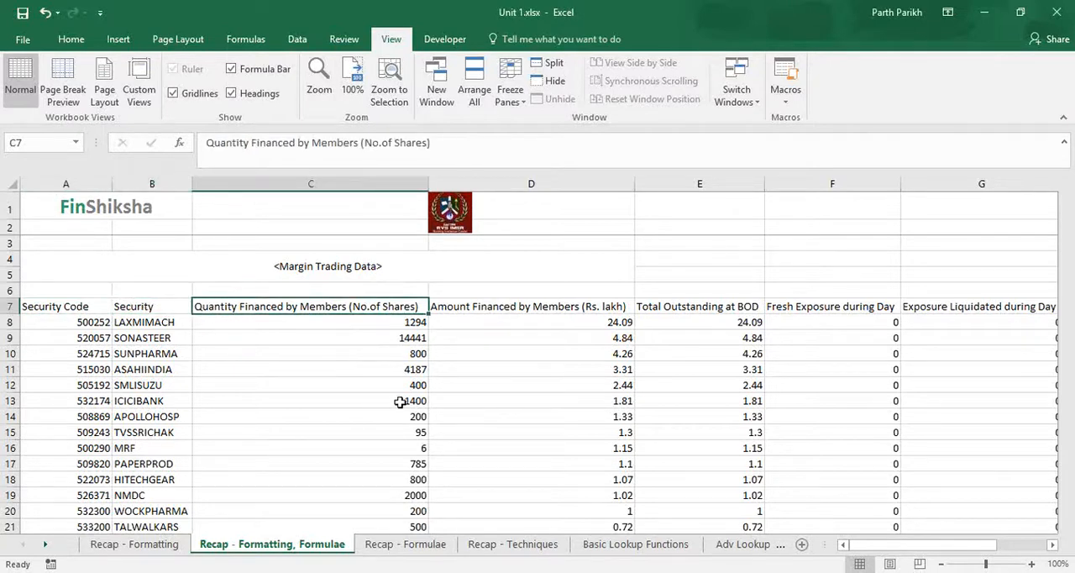
{"action": "key", "text": "Right"}
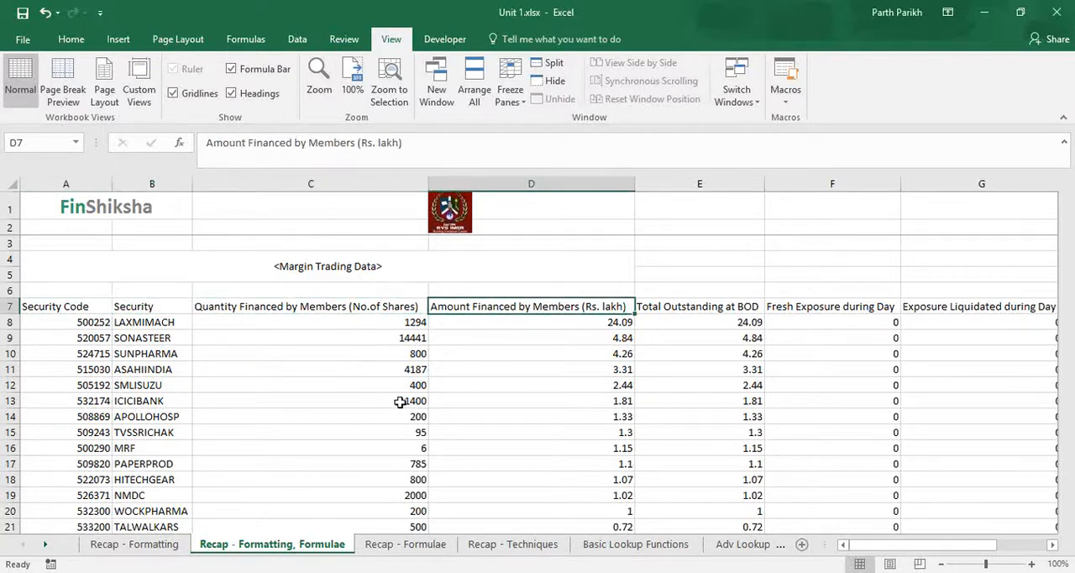
{"action": "key", "text": "Right"}
{"action": "key", "text": "Left"}
{"action": "key", "text": "Left"}
{"action": "key", "text": "Right"}
{"action": "key", "text": "Right"}
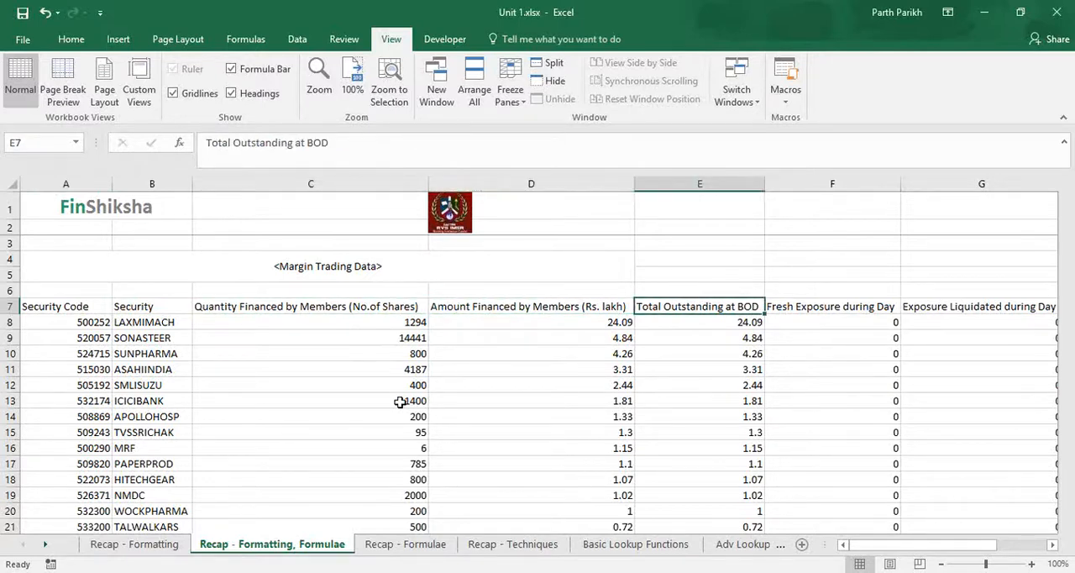
{"action": "key", "text": "Right"}
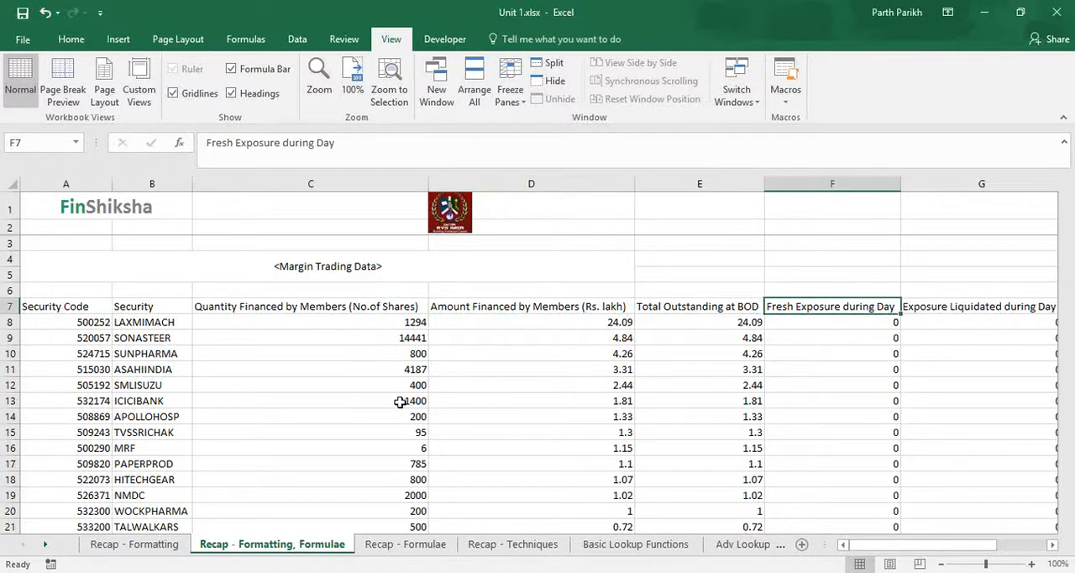
{"action": "key", "text": "Right"}
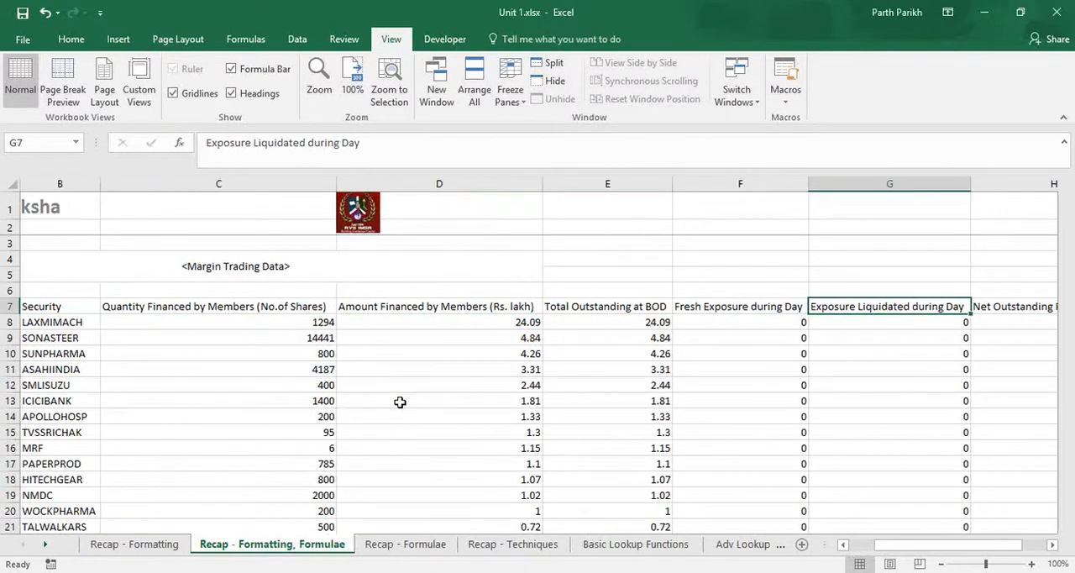
{"action": "key", "text": "Right"}
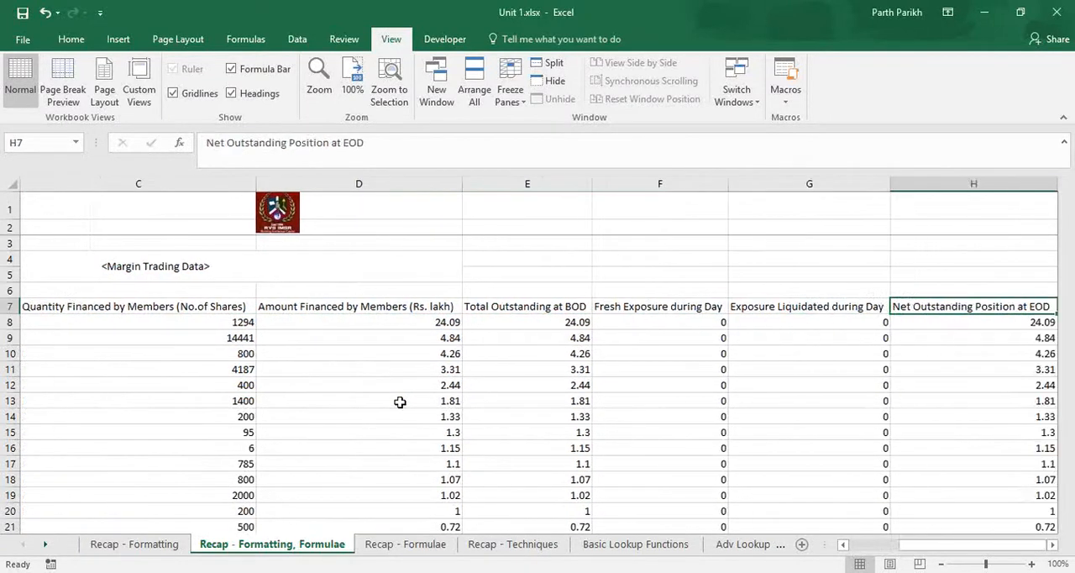
{"action": "key", "text": "Right"}
{"action": "key", "text": "Left"}
{"action": "key", "text": "Left"}
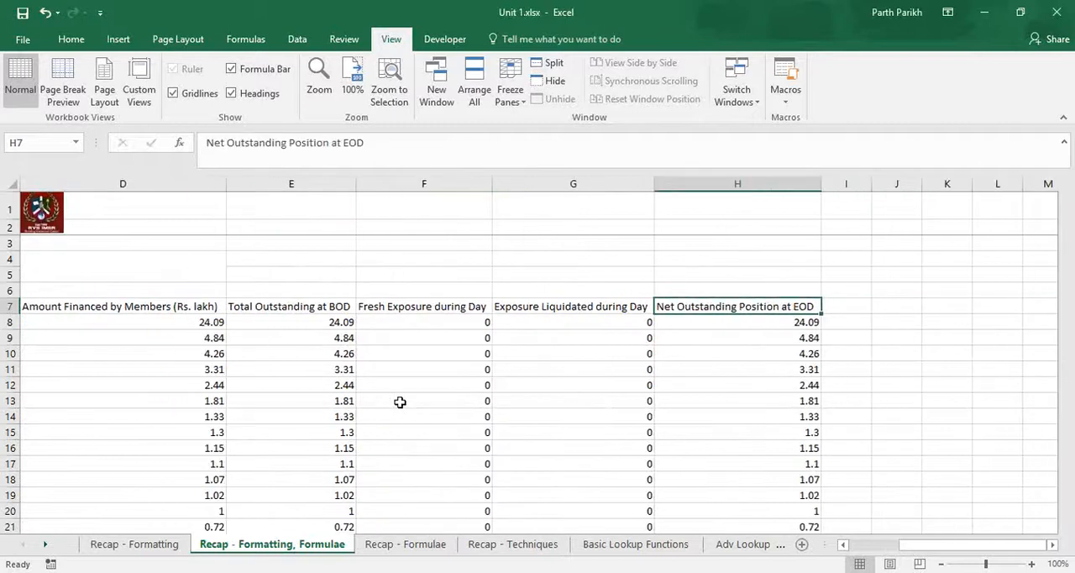
Step: Examine the extent of the security records and the calculation tasks listed below them in column A
{"action": "key", "text": "ctrl+Left"}
{"action": "key", "text": "Down"}
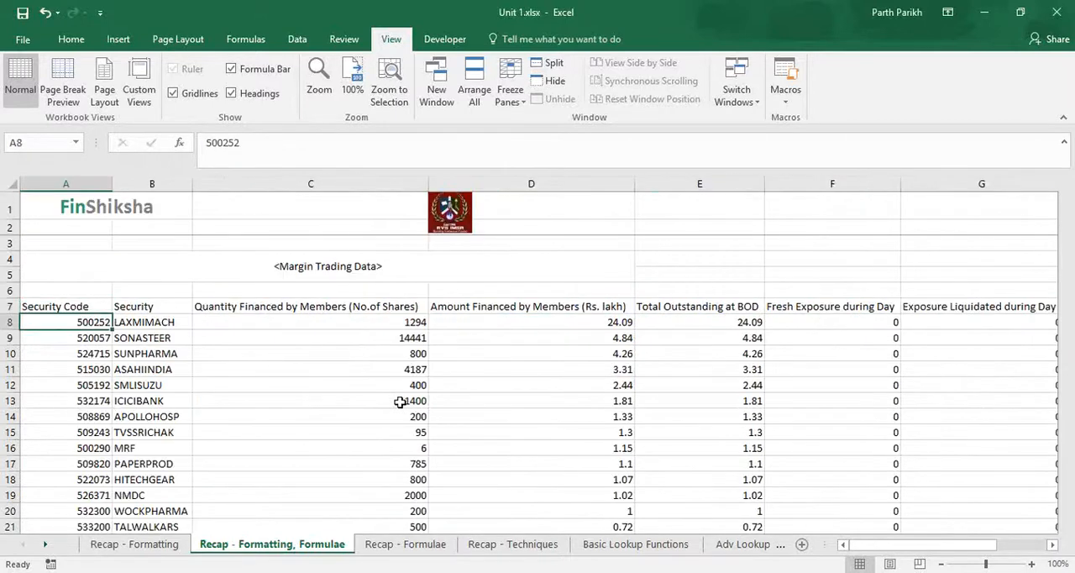
{"action": "key", "text": "ctrl+Down"}
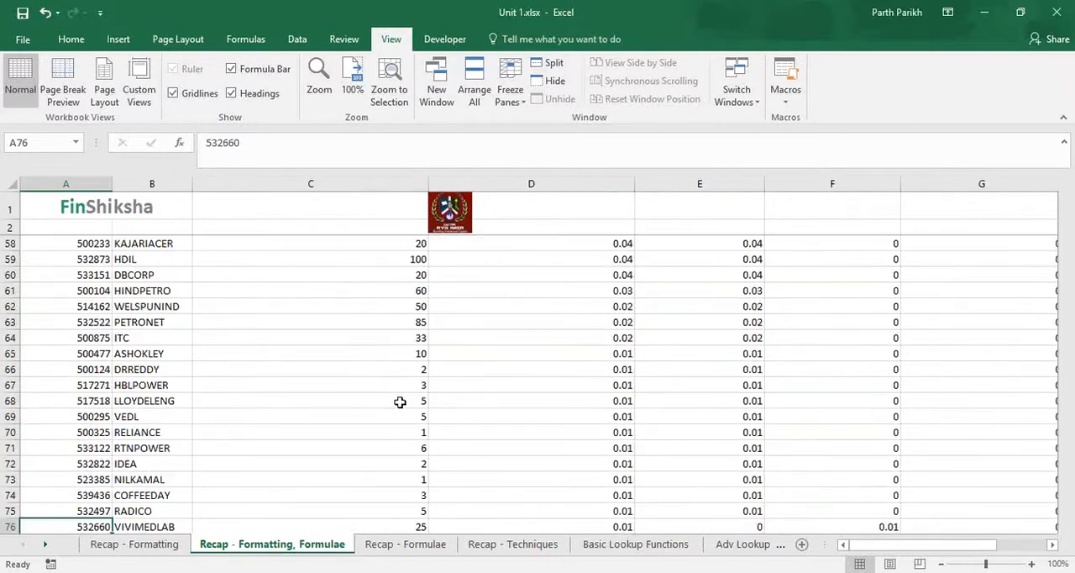
{"action": "key", "text": "Down"}
{"action": "key", "text": "Down"}
{"action": "key", "text": "Right"}
{"action": "key", "text": "Delete"}
{"action": "key", "text": "Down"}
{"action": "key", "text": "Down"}
{"action": "key", "text": "Down"}
{"action": "key", "text": "Up"}
{"action": "key", "text": "Up"}
{"action": "key", "text": "Up"}
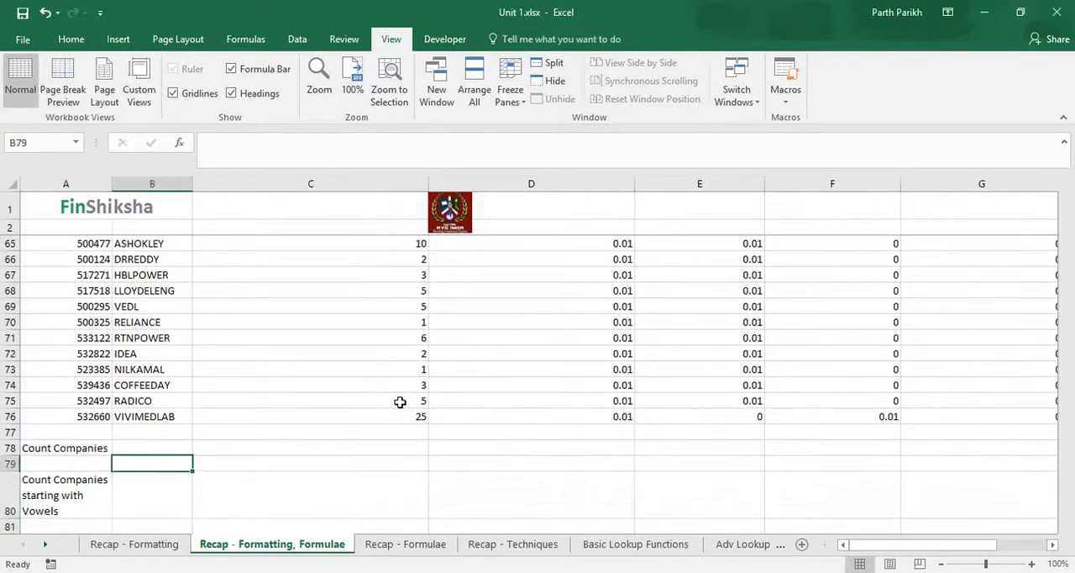
{"action": "key", "text": "Down"}
{"action": "key", "text": "Down"}
{"action": "key", "text": "Down"}
{"action": "key", "text": "Down"}
{"action": "key", "text": "Down"}
{"action": "key", "text": "Down"}
{"action": "key", "text": "Down"}
{"action": "key", "text": "Down"}
{"action": "key", "text": "Down"}
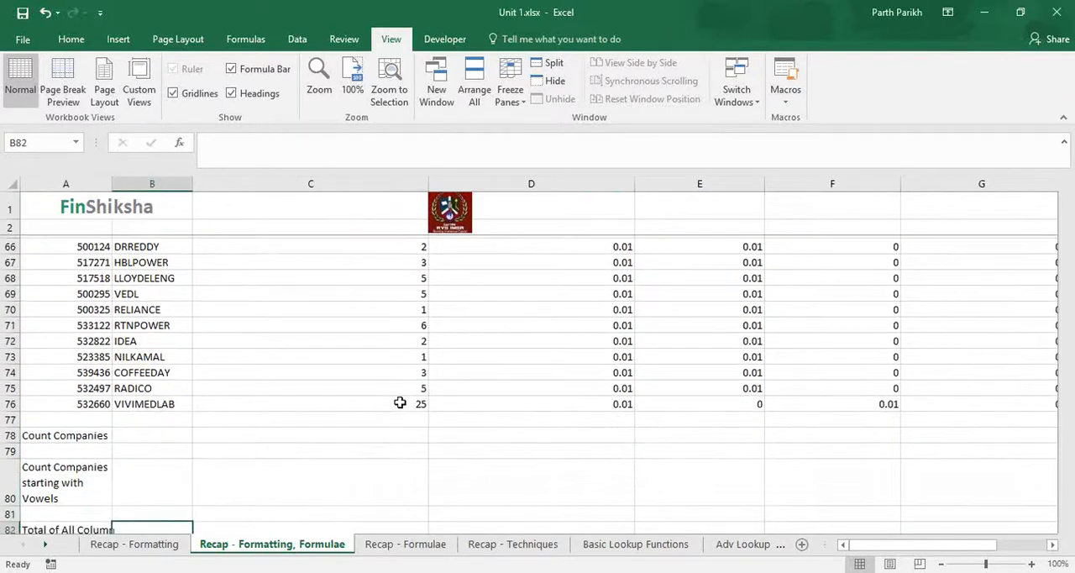
{"action": "key", "text": "Down"}
{"action": "key", "text": "Up"}
{"action": "key", "text": "Up"}
{"action": "key", "text": "Up"}
{"action": "key", "text": "Up"}
{"action": "key", "text": "Up"}
{"action": "key", "text": "Up"}
{"action": "key", "text": "Up"}
{"action": "key", "text": "Up"}
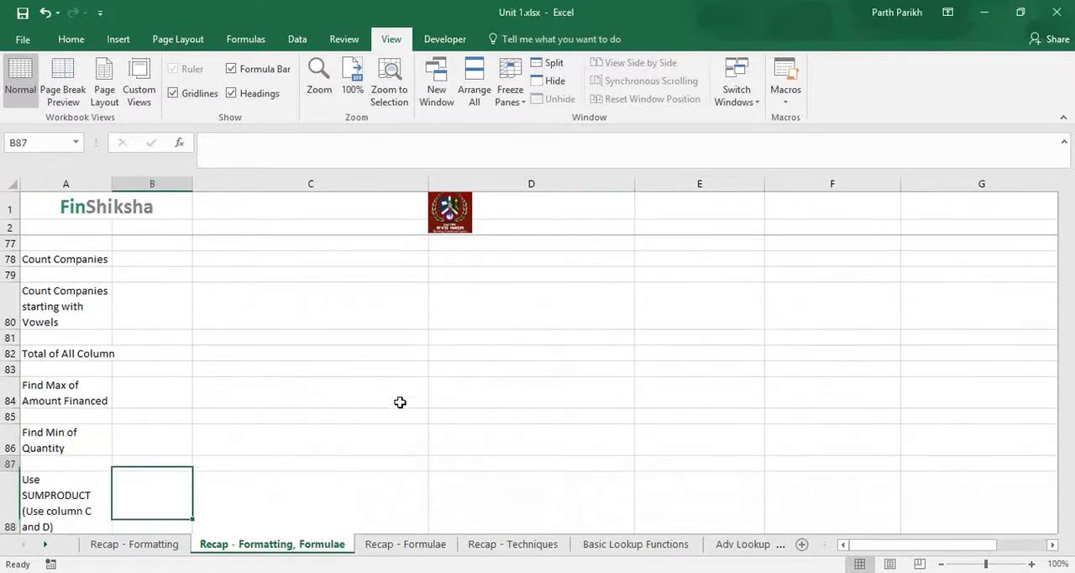
{"action": "key", "text": "Up"}
{"action": "key", "text": "Up"}
{"action": "key", "text": "Down"}
{"action": "key", "text": "Down"}
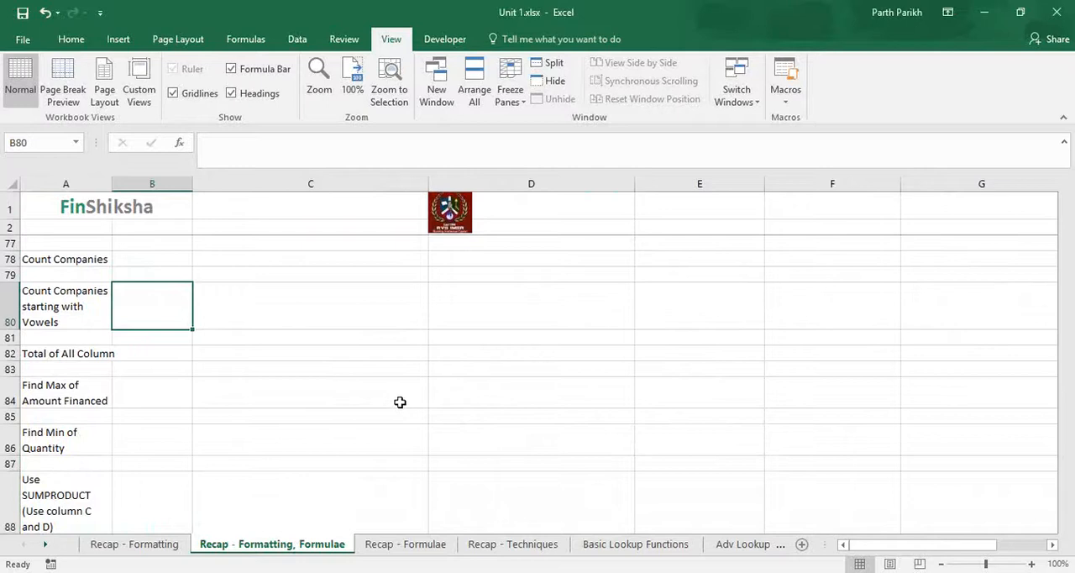
Step: Autofit column A so that the "Total of All Column" label fits within it
{"action": "key", "text": "Down"}
{"action": "key", "text": "Down"}
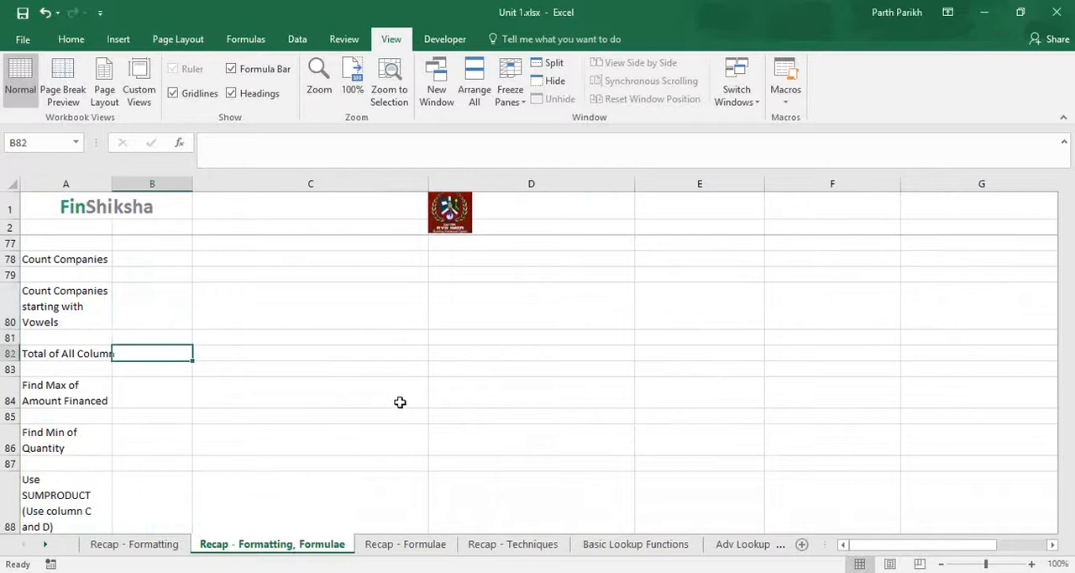
{"action": "double_click", "coordinate": [112, 183]}
Step: Examine the remaining tasks in column A down to Find Average and return to the Count Companies answer cell B78
{"action": "key", "text": "Down"}
{"action": "key", "text": "Down"}
{"action": "key", "text": "Down"}
{"action": "key", "text": "Down"}
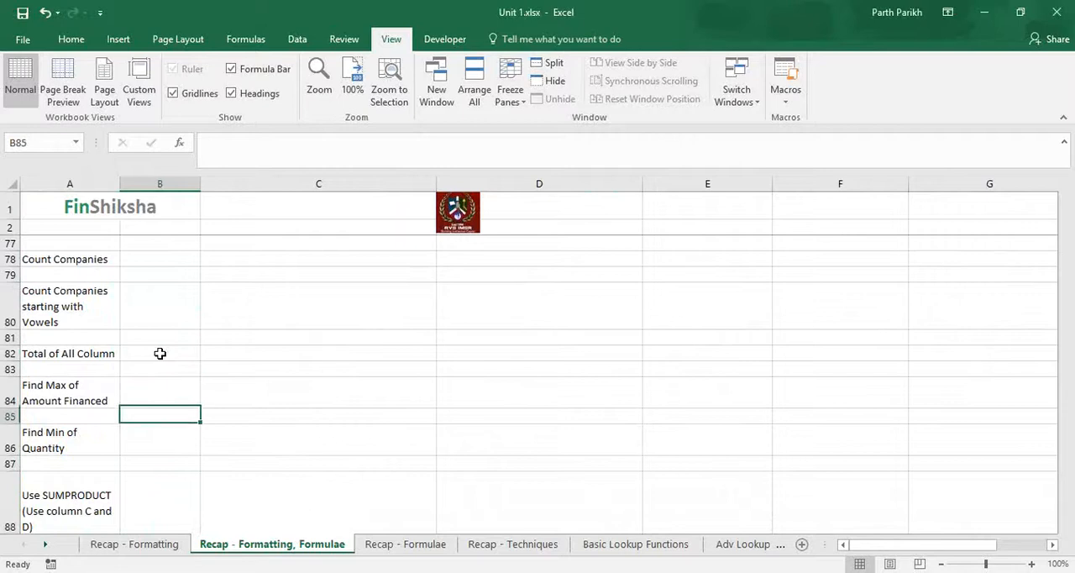
{"action": "key", "text": "Down"}
{"action": "key", "text": "Down"}
{"action": "key", "text": "Down"}
{"action": "key", "text": "Down"}
{"action": "key", "text": "Down"}
{"action": "key", "text": "Down"}
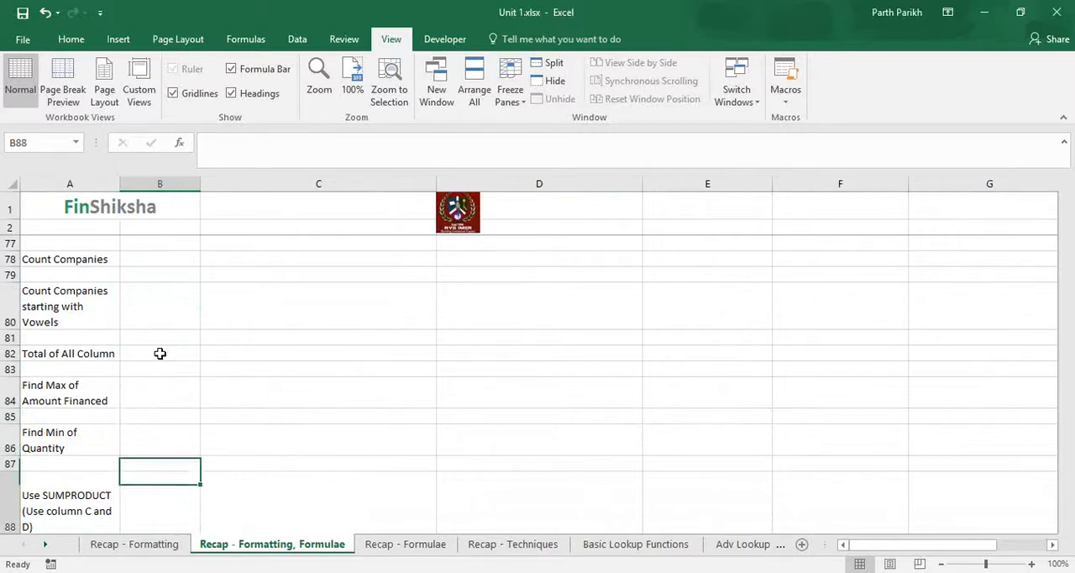
{"action": "key", "text": "Up"}
{"action": "key", "text": "Up"}
{"action": "key", "text": "Up"}
{"action": "key", "text": "Up"}
{"action": "key", "text": "Up"}
{"action": "key", "text": "Up"}
{"action": "key", "text": "Up"}
{"action": "key", "text": "Up"}
{"action": "key", "text": "Up"}
{"action": "key", "text": "Up"}
{"action": "key", "text": "Up"}
{"action": "key", "text": "Up"}
{"action": "key", "text": "Up"}
{"action": "key", "text": "Up"}
{"action": "key", "text": "Up"}
{"action": "key", "text": "Up"}
{"action": "key", "text": "Up"}
{"action": "key", "text": "Up"}
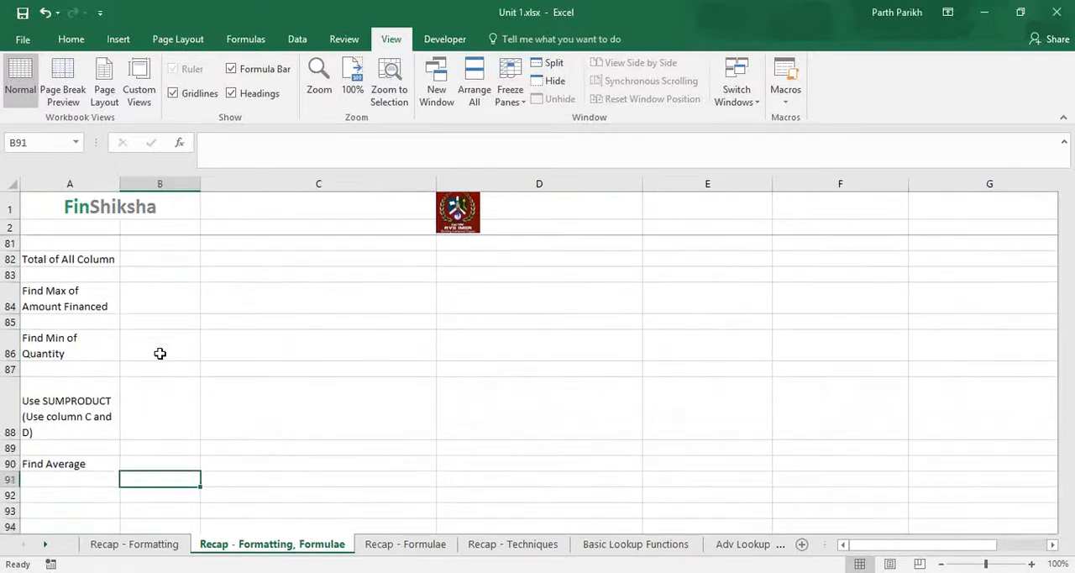
{"action": "key", "text": "Down"}
{"action": "key", "text": "Down"}
{"action": "key", "text": "Down"}
{"action": "key", "text": "Down"}
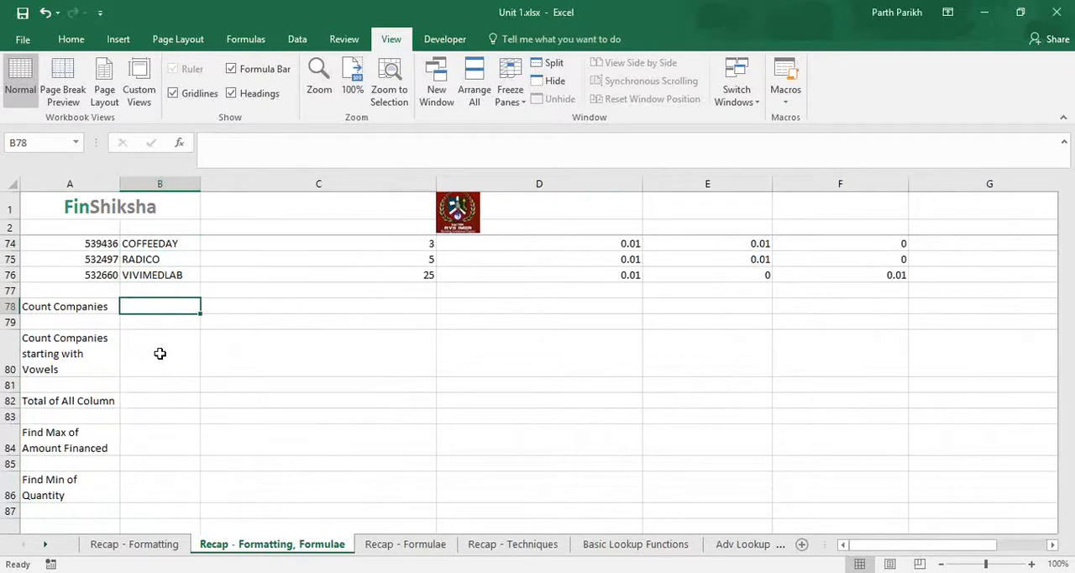
Step: Try to count the companies in B78 with the COUNT function over B8:B76
{"action": "type", "text": "="}
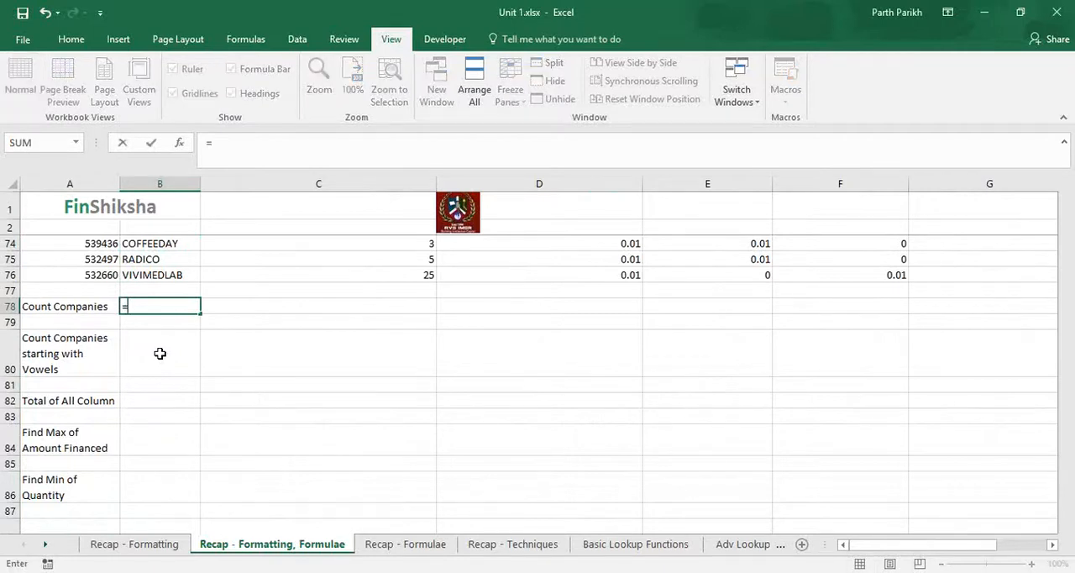
{"action": "key", "text": "Escape"}
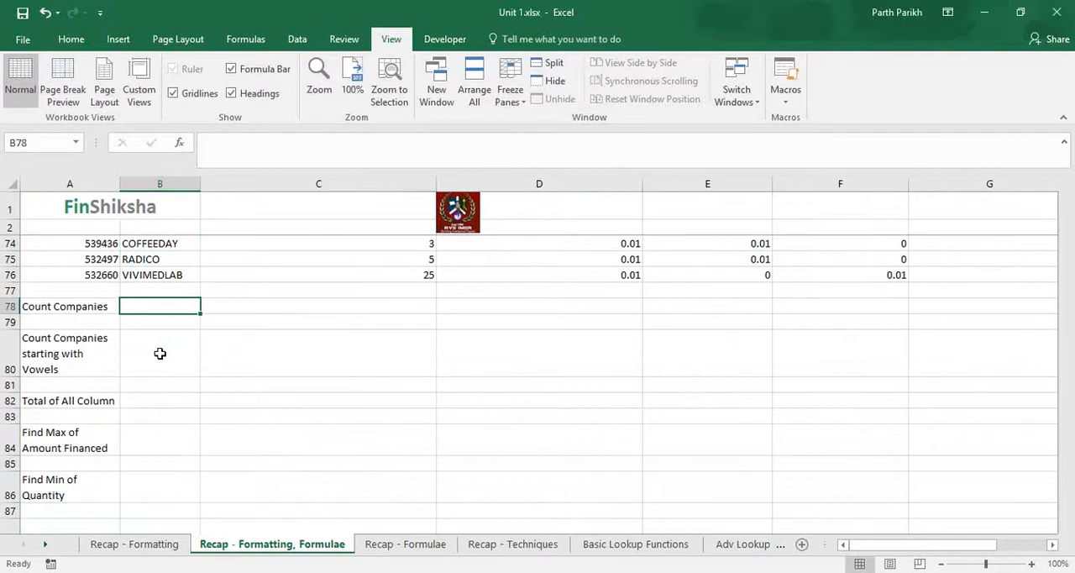
{"action": "type", "text": "=count"}
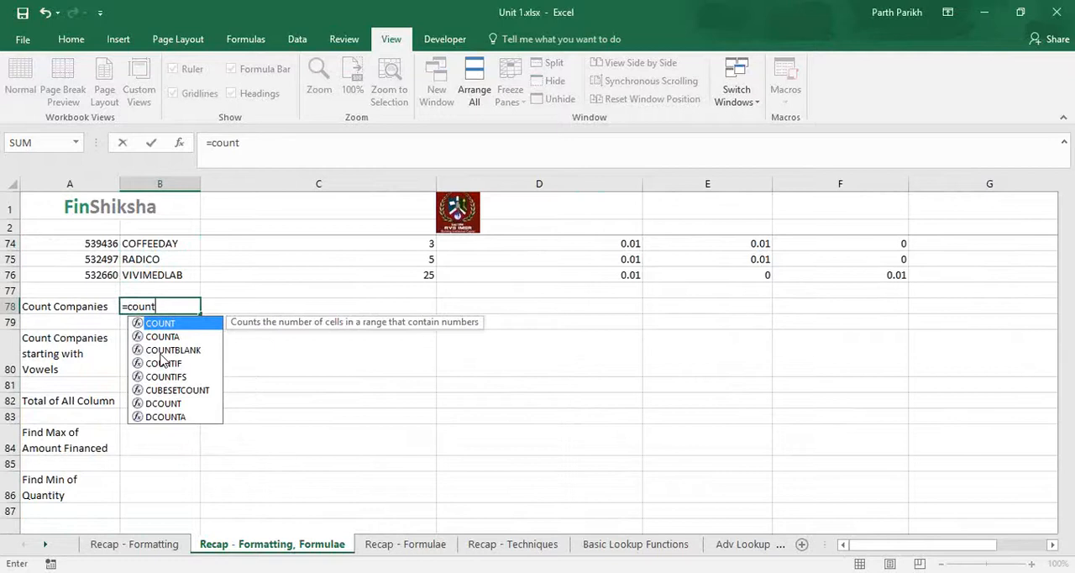
{"action": "key", "text": "Tab"}
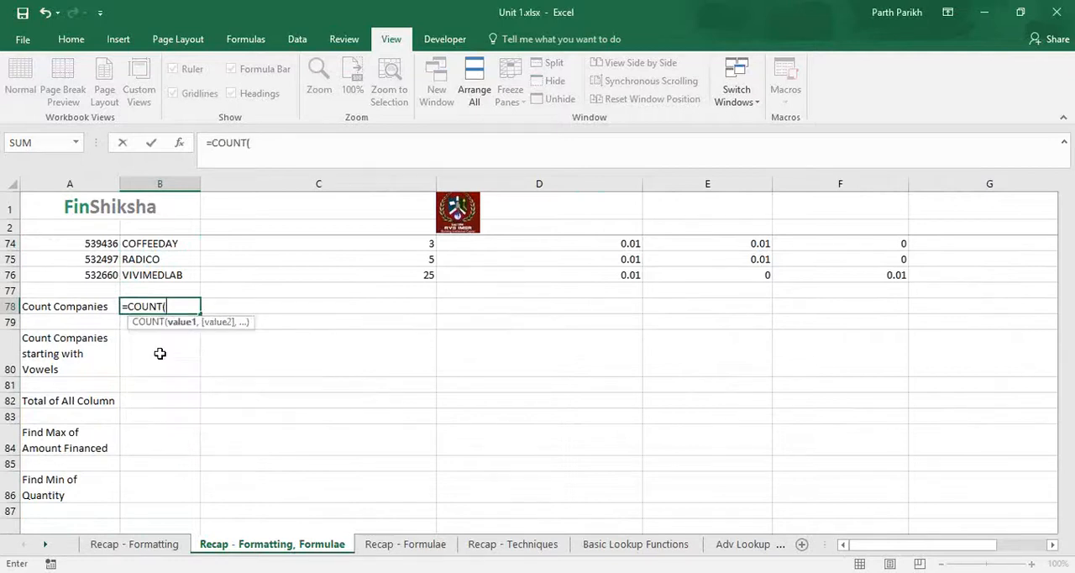
{"action": "key", "text": "Up"}
{"action": "key", "text": "Up"}
{"action": "key", "text": "ctrl+shift+Up"}
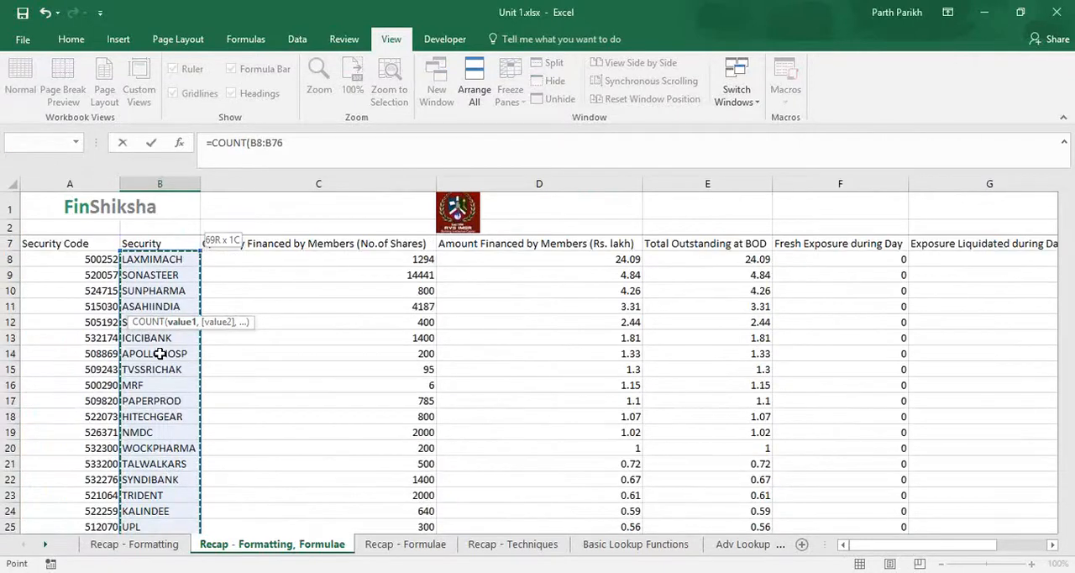
{"action": "key", "text": "Return"}
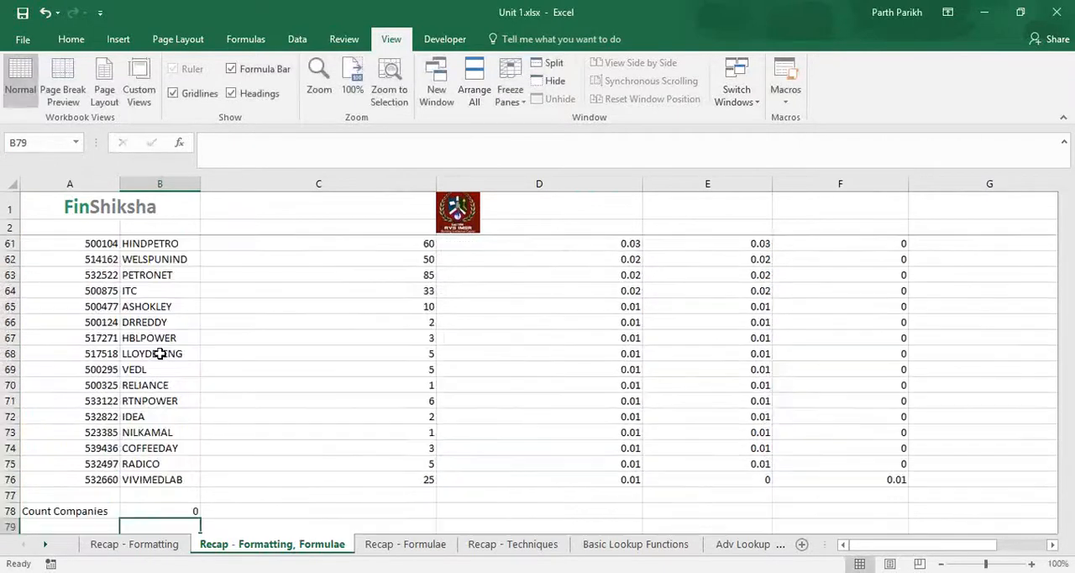
Step: Begin a replacement count formula in B78 and compare the descriptions of the suggested COUNT, COUNTA and COUNTBLANK functions
{"action": "key", "text": "Up"}
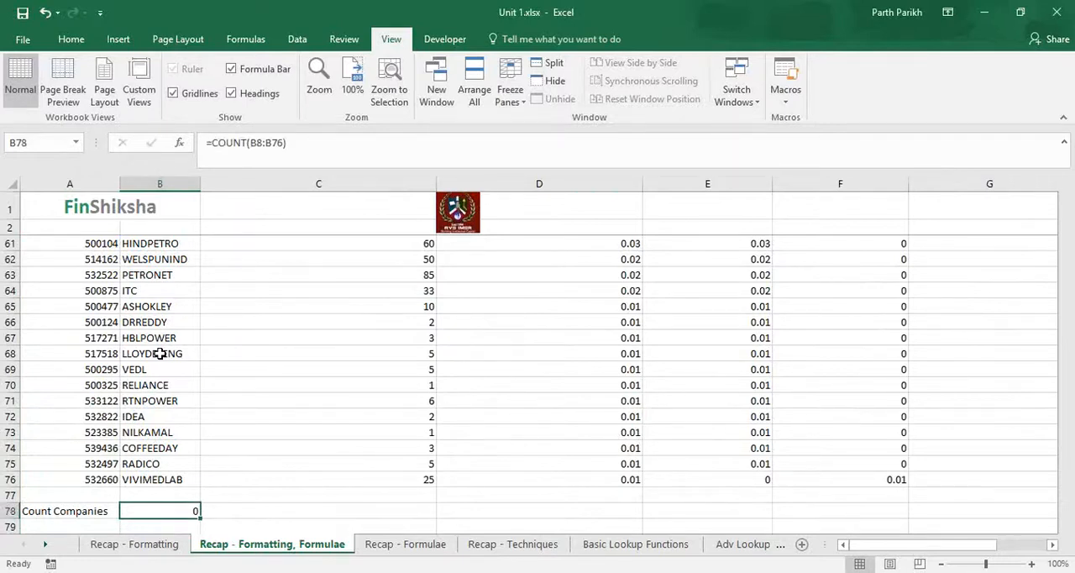
{"action": "type", "text": "=count"}
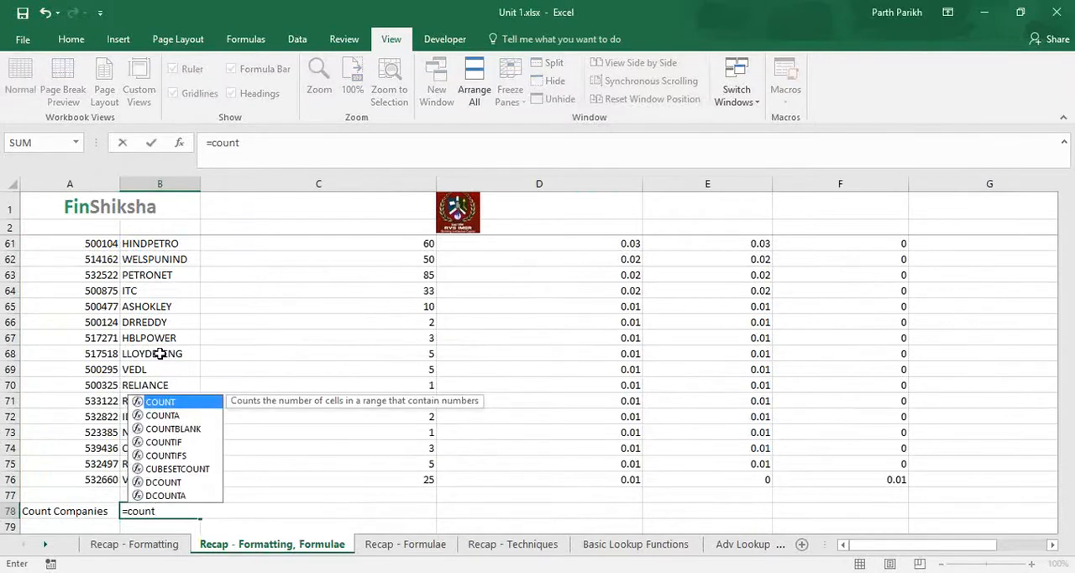
{"action": "key", "text": "Down"}
{"action": "key", "text": "Down"}
{"action": "key", "text": "Up"}
{"action": "key", "text": "Up"}
{"action": "left_click", "coordinate": [185, 421]}
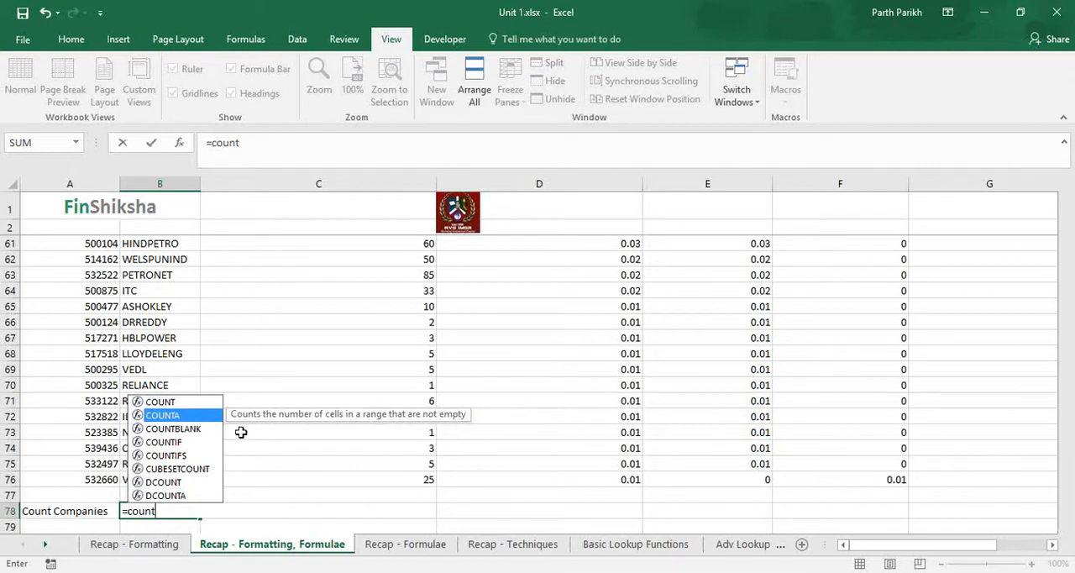
{"action": "key", "text": "Down"}
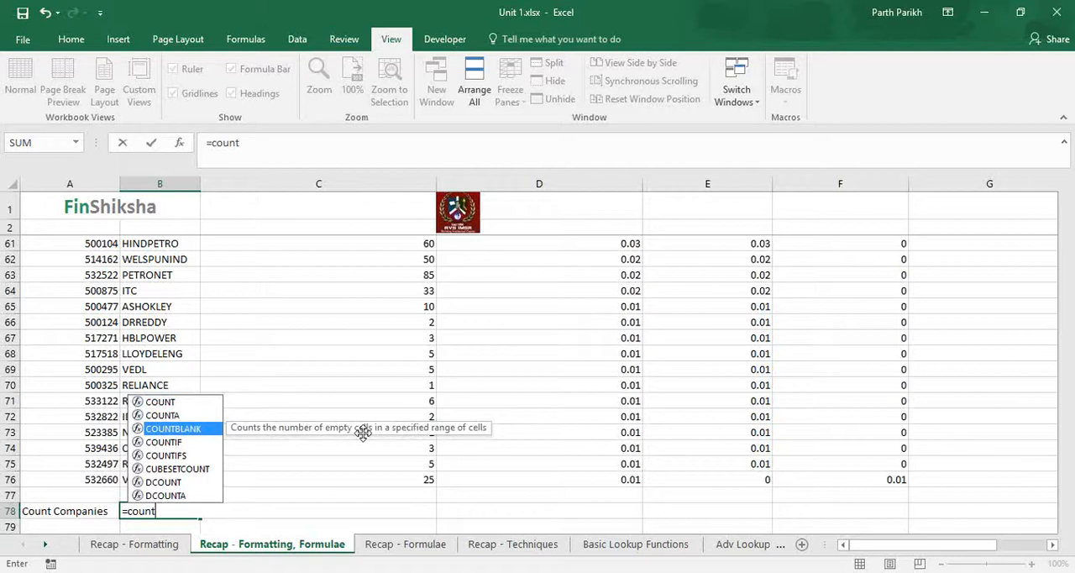
{"action": "key", "text": "Up"}
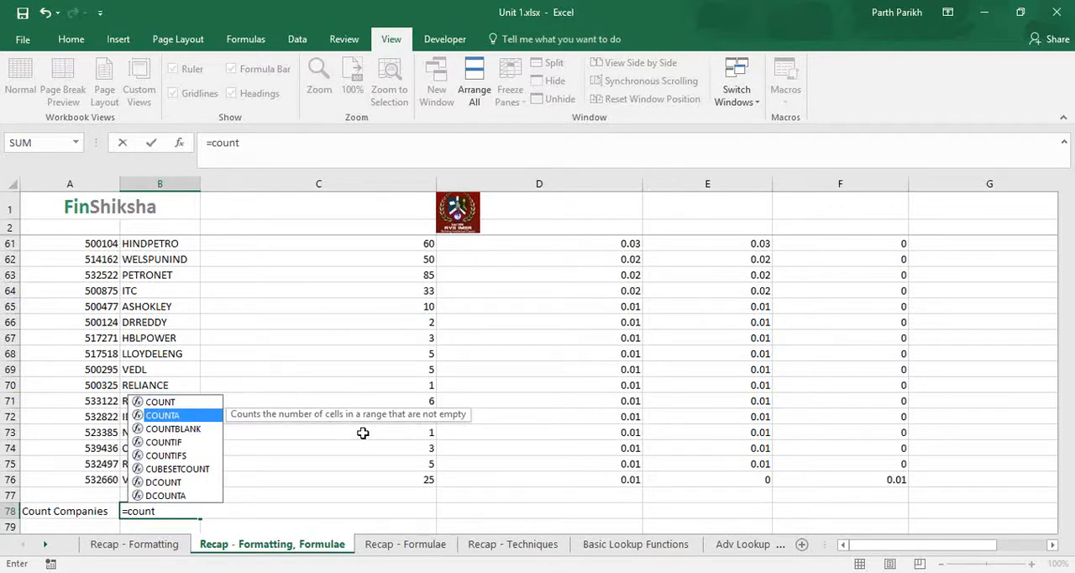
Step: Complete the Count Companies formula in B78 as =COUNTA(B8:B76)
{"action": "type", "text": "a"}
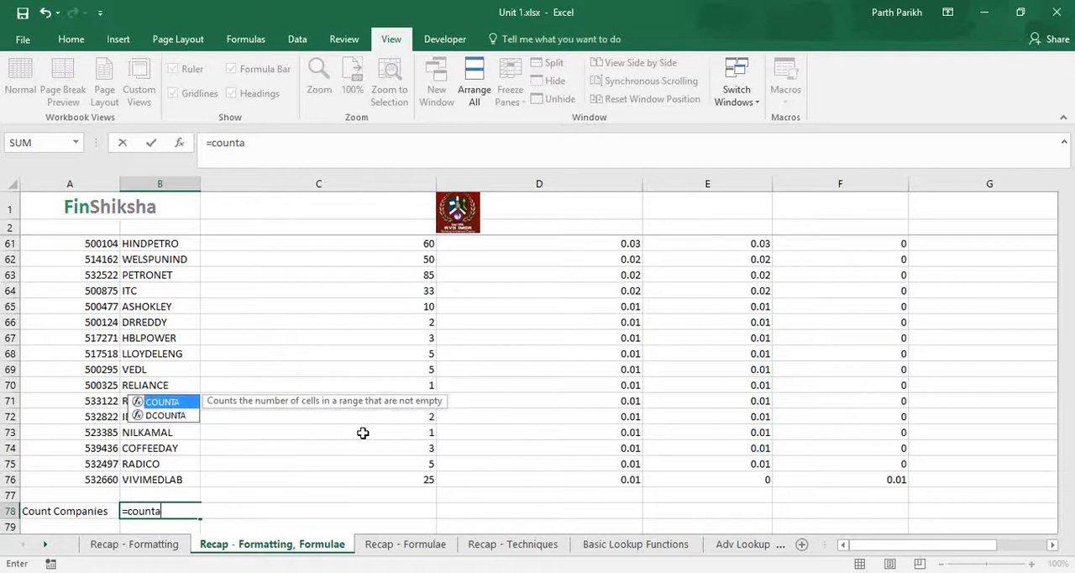
{"action": "key", "text": "Tab"}
{"action": "key", "text": "Up"}
{"action": "key", "text": "Up"}
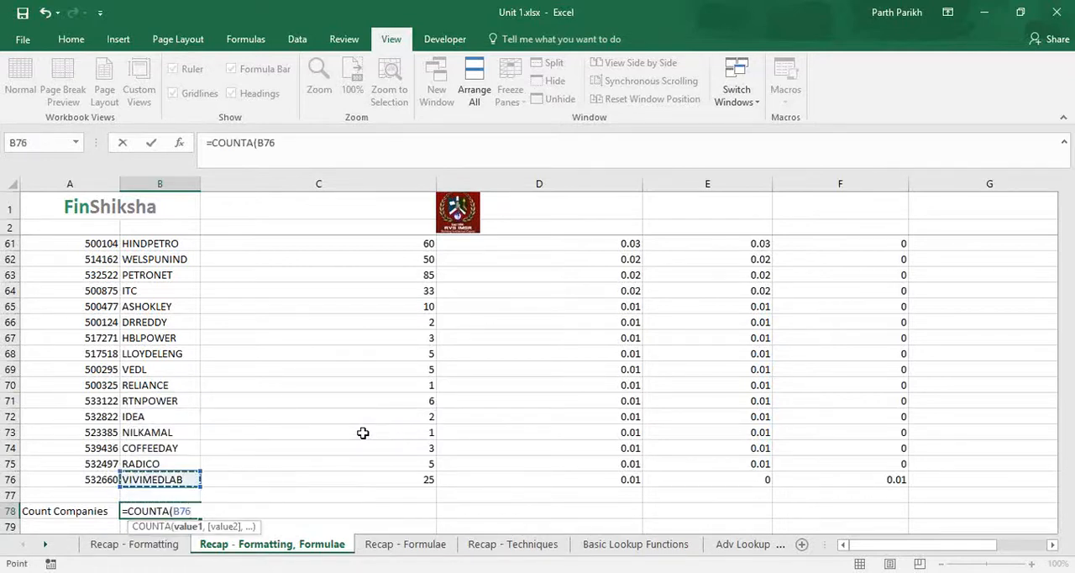
{"action": "key", "text": "ctrl+shift+Up"}
{"action": "key", "text": "shift+Down"}
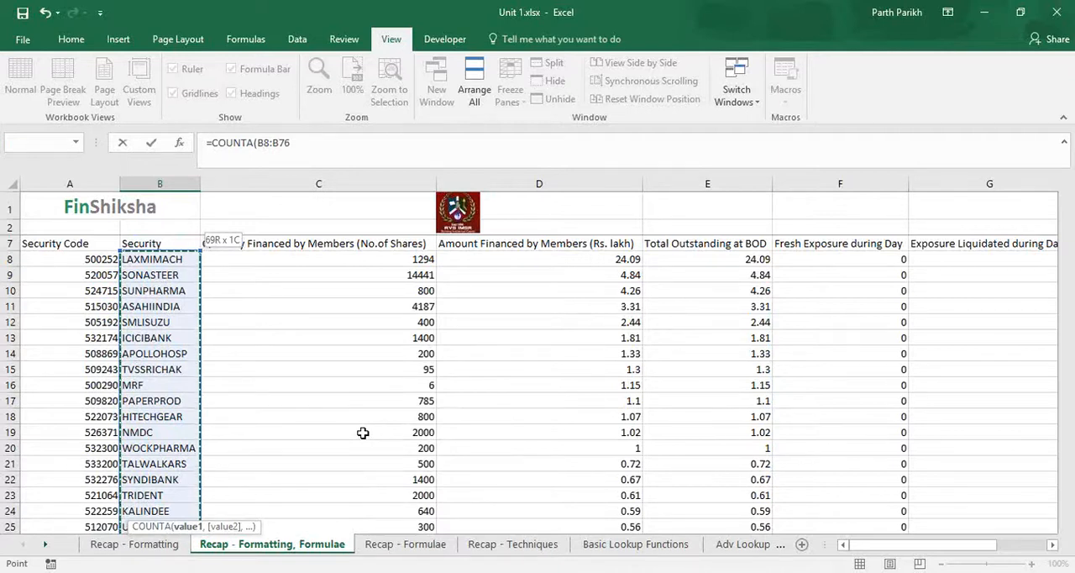
{"action": "type", "text": ")"}
{"action": "key", "text": "Return"}
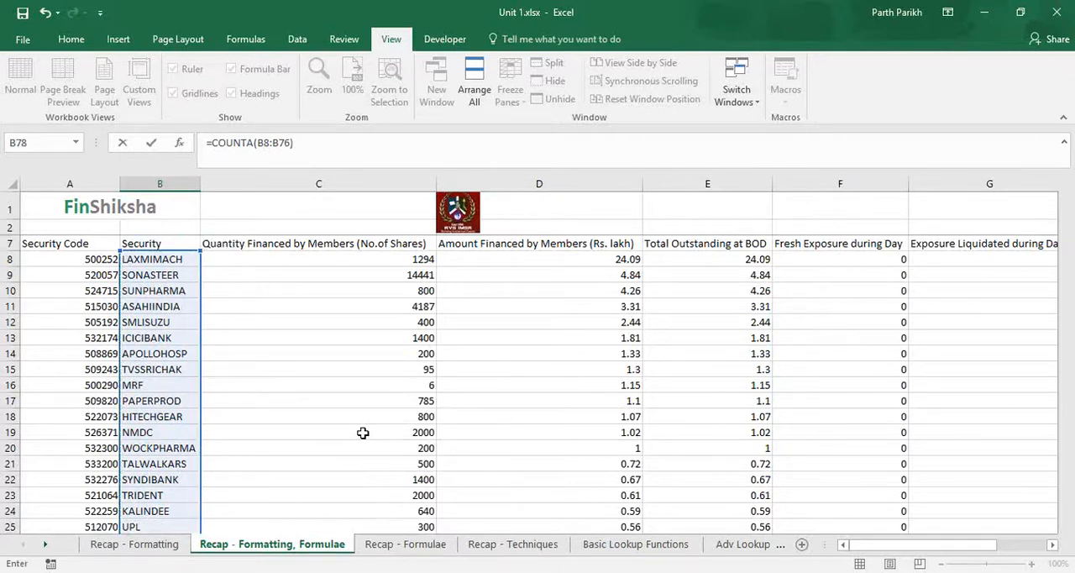
Step: Enter the COUNTA formula in B78 and reselect the cell to check its count
{"action": "key", "text": "Return"}
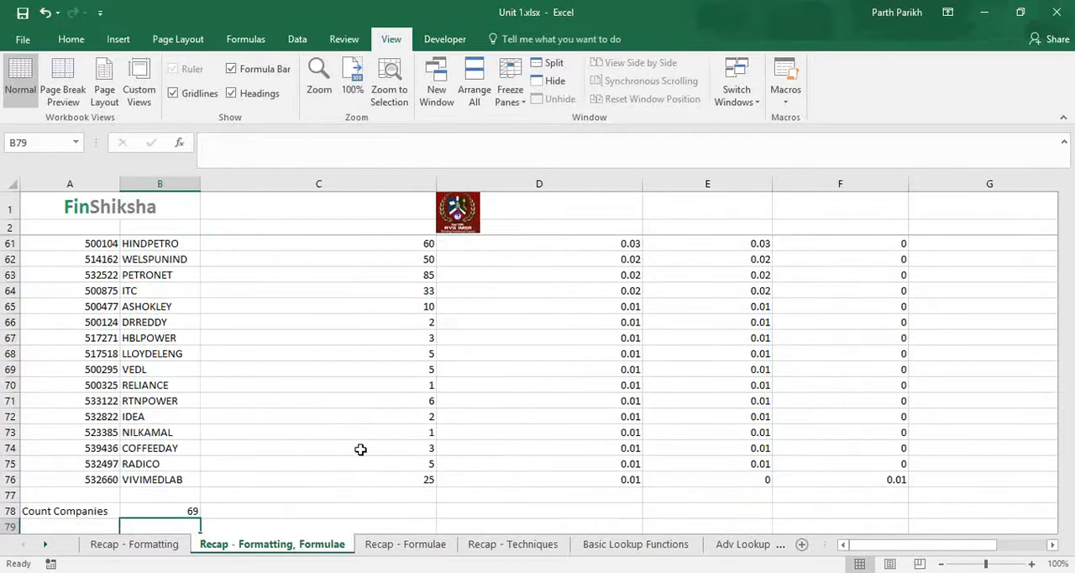
{"action": "scroll", "coordinate": [359, 448], "scroll_direction": "down", "scroll_amount": 2}
{"action": "left_click", "coordinate": [174, 418]}
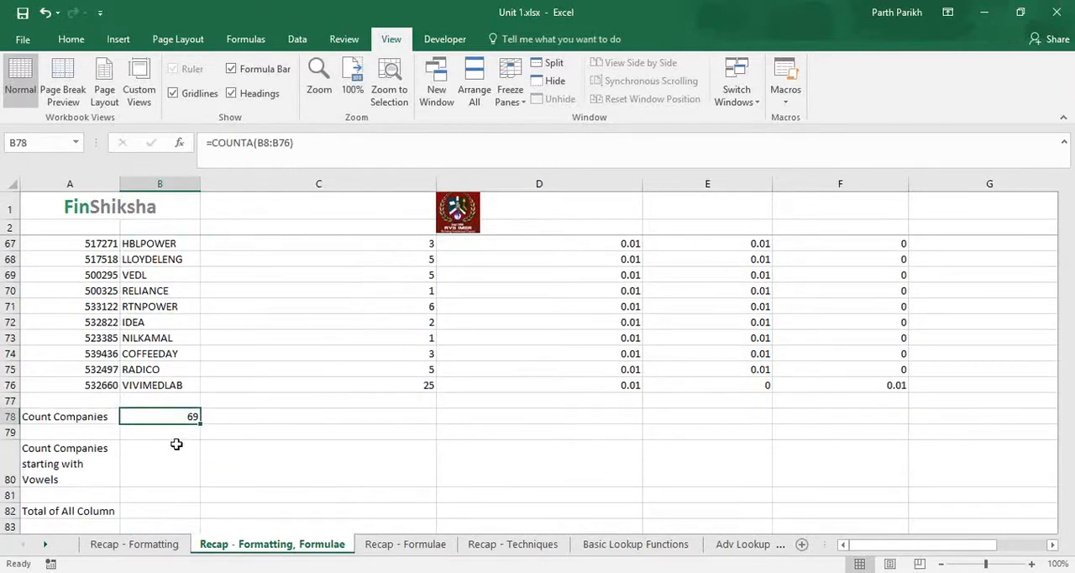
Step: Start a COUNTIF formula in B80, the answer cell for companies starting with vowels
{"action": "left_click", "coordinate": [176, 455]}
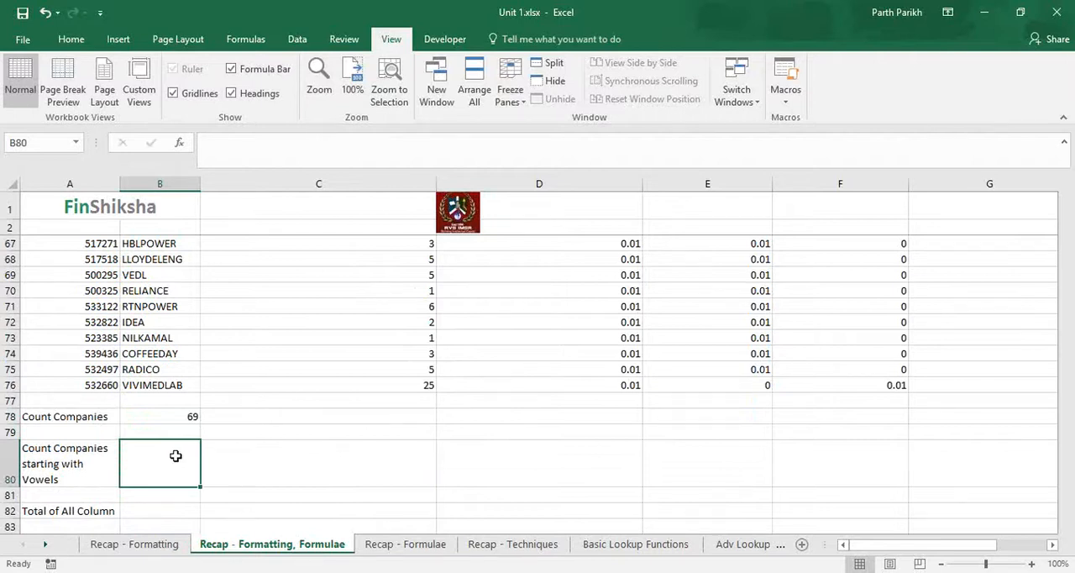
{"action": "type", "text": "=count"}
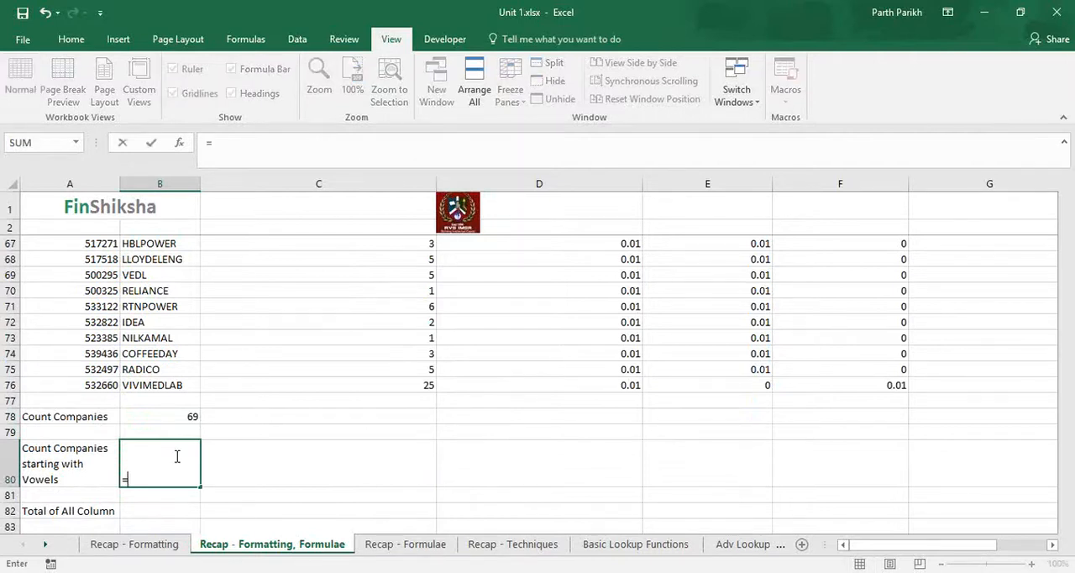
{"action": "key", "text": "Down"}
{"action": "key", "text": "Down"}
{"action": "key", "text": "Down"}
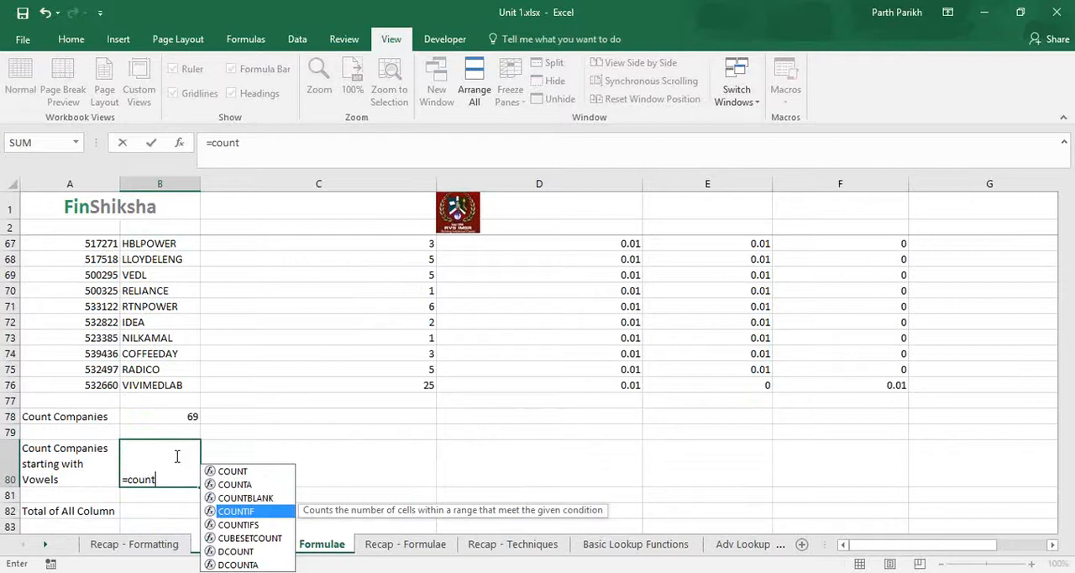
{"action": "key", "text": "Tab"}
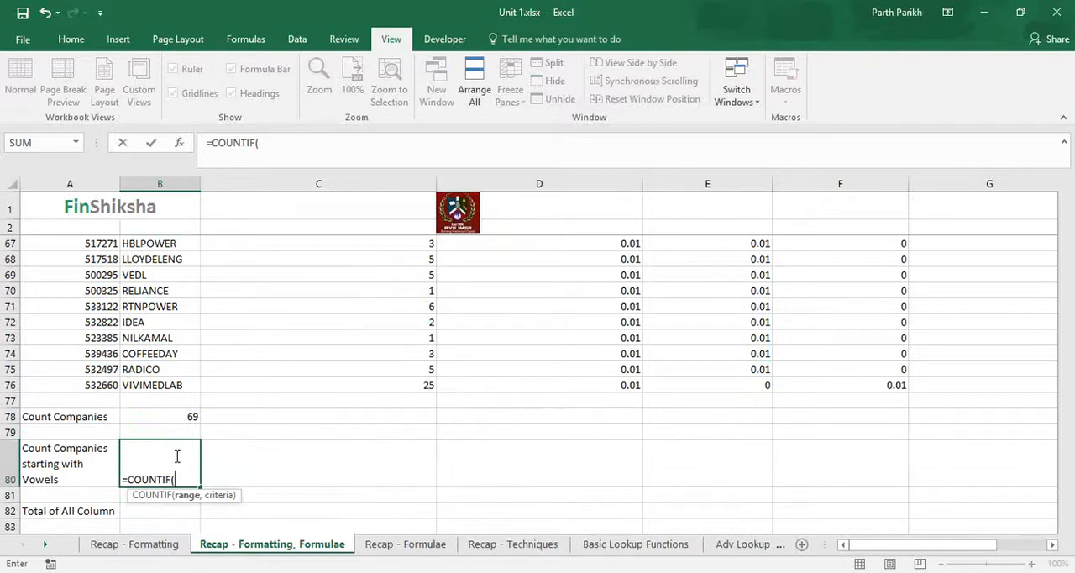
Step: Complete the COUNTIF in B80 with the range B8:B76 and the criterion "A*"
{"action": "key", "text": "Up"}
{"action": "key", "text": "Up"}
{"action": "key", "text": "Up"}
{"action": "key", "text": "Up"}
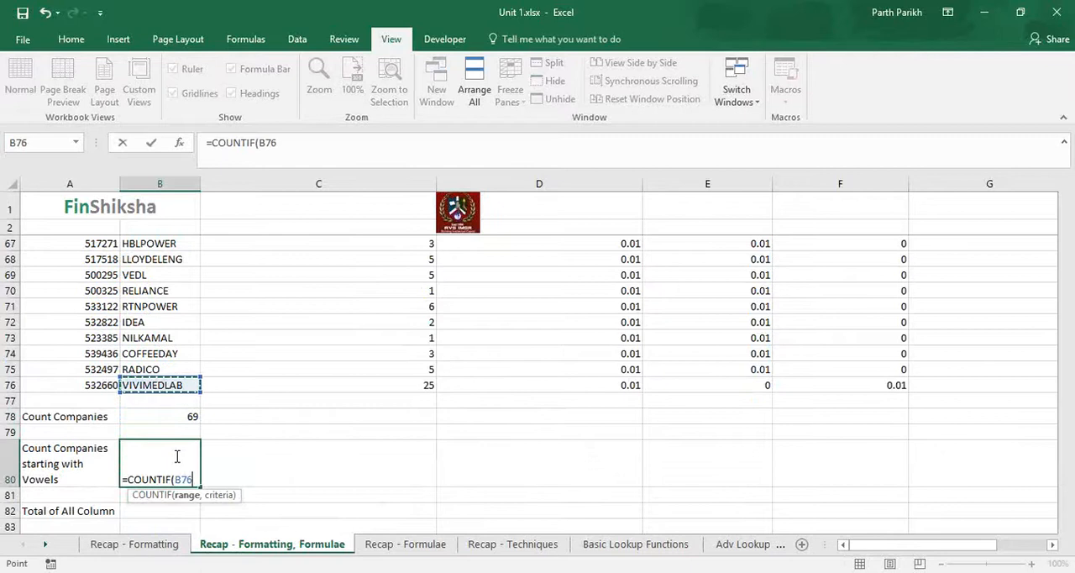
{"action": "key", "text": "ctrl+shift+Up"}
{"action": "key", "text": "shift+Down"}
{"action": "type", "text": ","}
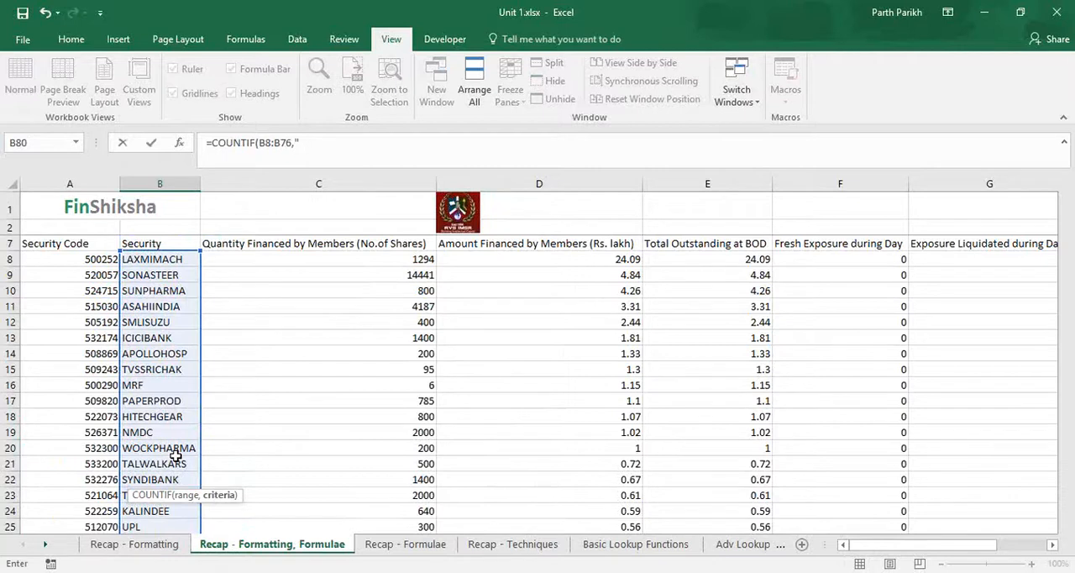
{"action": "type", "text": "\"A"}
{"action": "key", "text": "Return"}
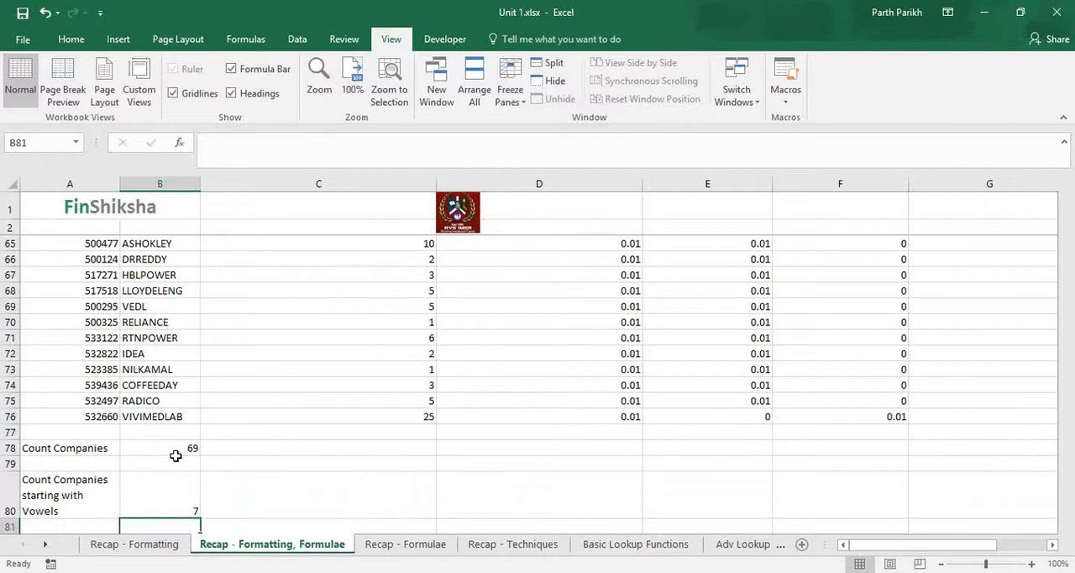
Step: Extend the B80 formula by adding a copy of its COUNTIF term with the criterion changed to "E*"
{"action": "key", "text": "Up"}
{"action": "left_click_drag", "start_coordinate": [215, 145], "coordinate": [361, 156]}
{"action": "key", "text": "ctrl+c"}
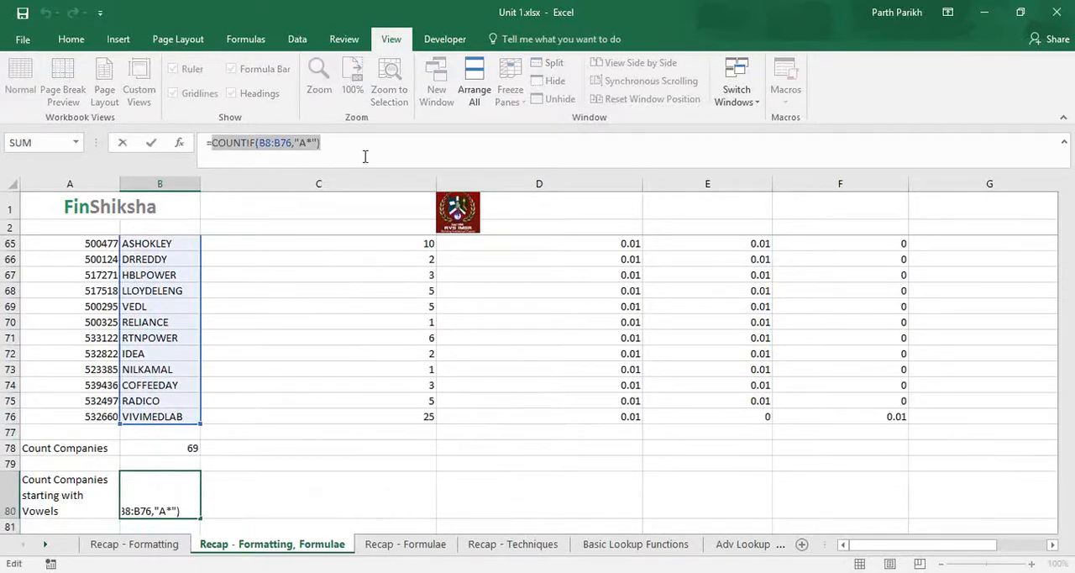
{"action": "left_click", "coordinate": [348, 143]}
{"action": "type", "text": "+"}
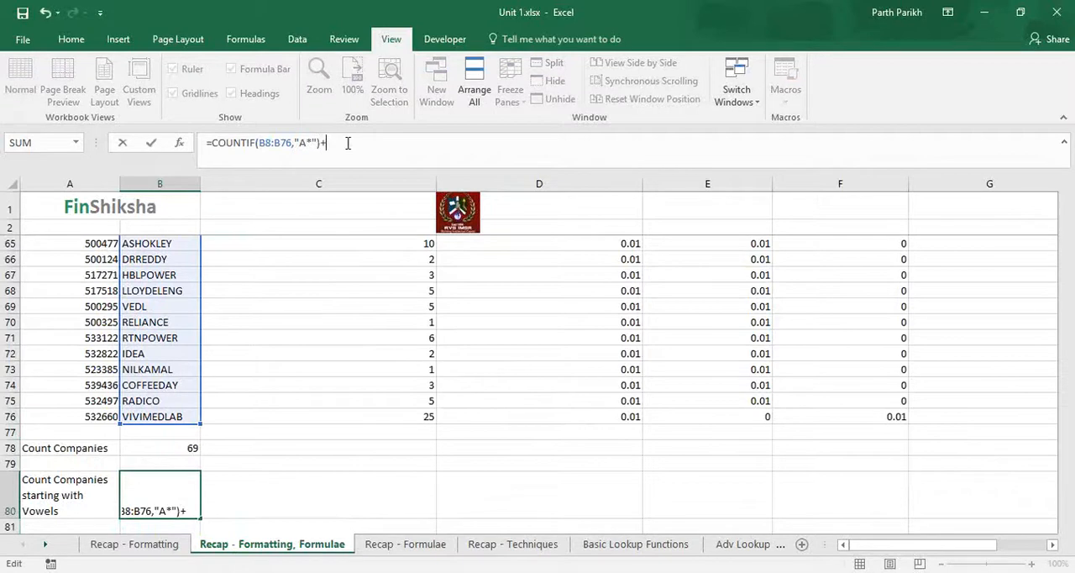
{"action": "key", "text": "ctrl+v"}
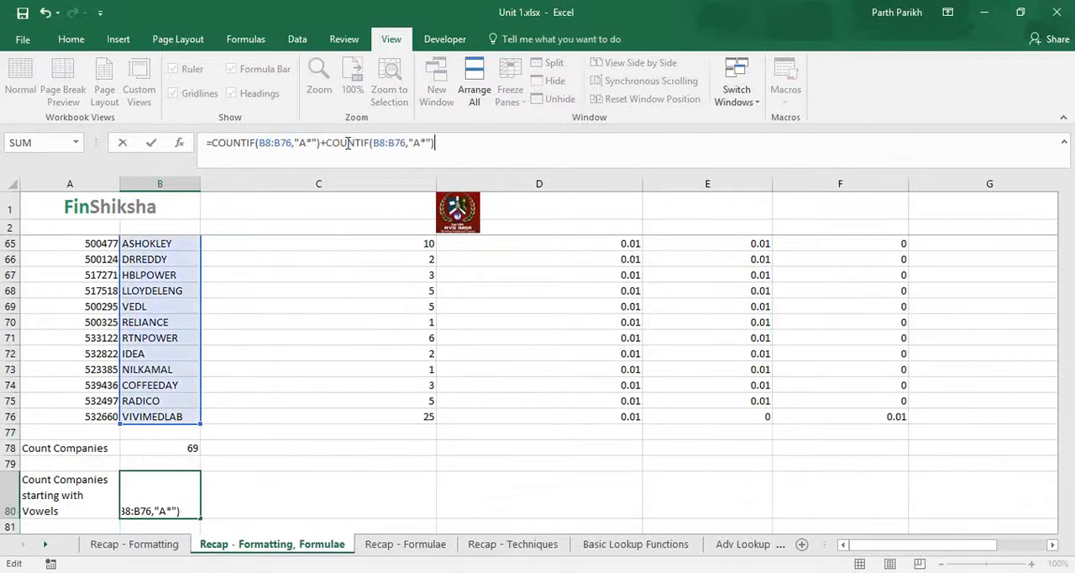
{"action": "left_click", "coordinate": [420, 143]}
{"action": "key", "text": "BackSpace"}
{"action": "type", "text": "E"}
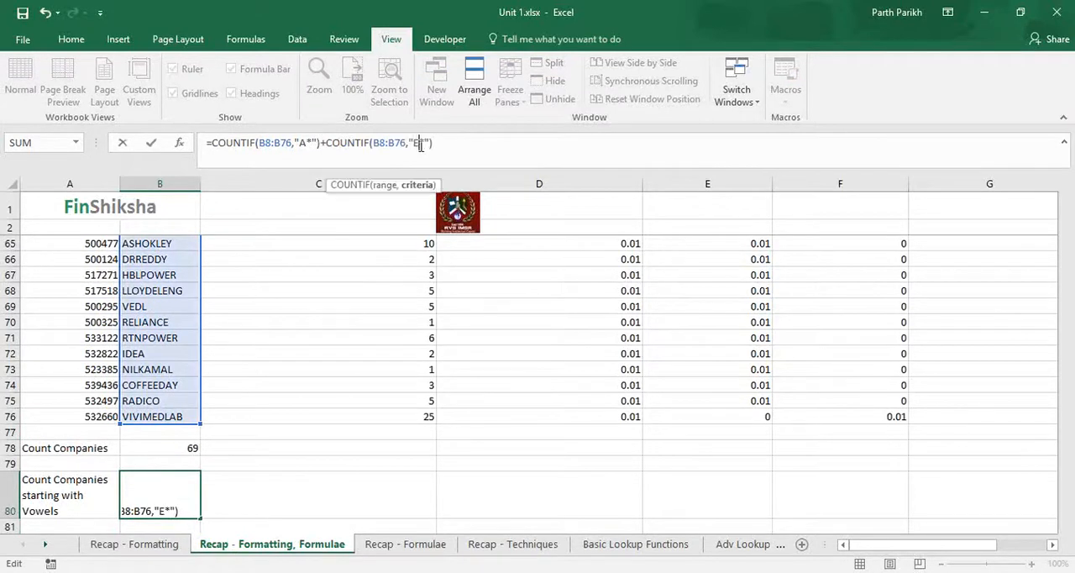
Step: Add a third COUNTIF term over B8:B76 with the criterion "I*" to the B80 formula
{"action": "left_click", "coordinate": [461, 144]}
{"action": "type", "text": "+"}
{"action": "key", "text": "ctrl+v"}
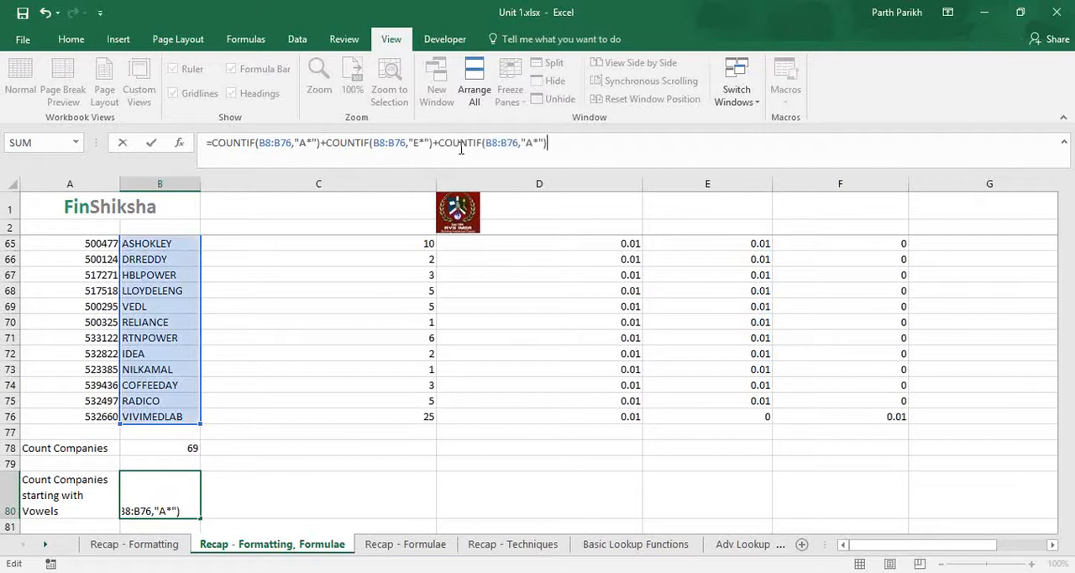
{"action": "left_click", "coordinate": [532, 142]}
{"action": "key", "text": "BackSpace"}
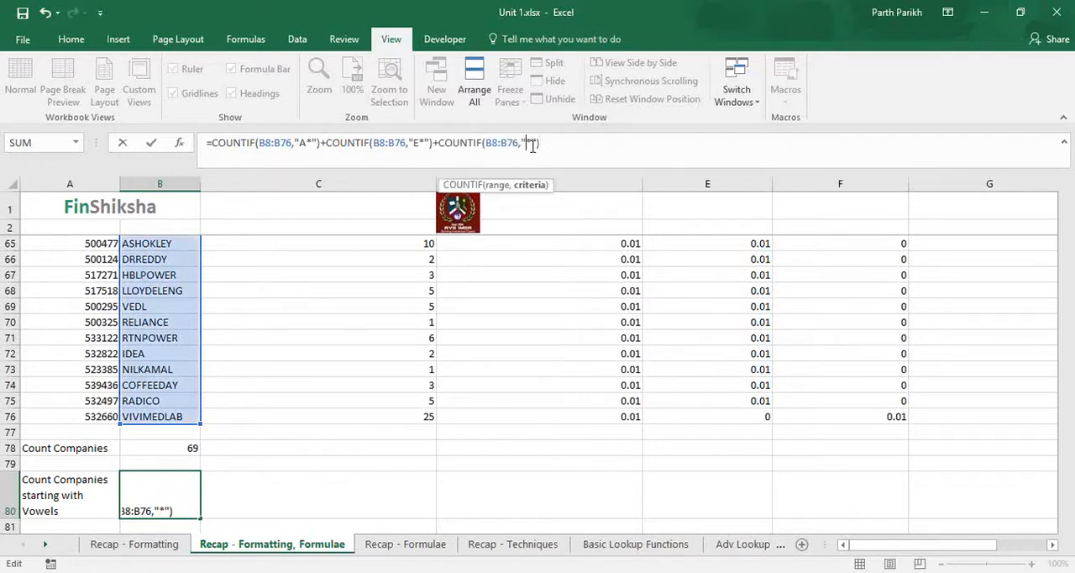
{"action": "type", "text": "I"}
Step: Add a fourth COUNTIF term over B8:B76 with the criterion "O*" to the B80 formula
{"action": "key", "text": "End"}
{"action": "type", "text": "+"}
{"action": "key", "text": "ctrl+v"}
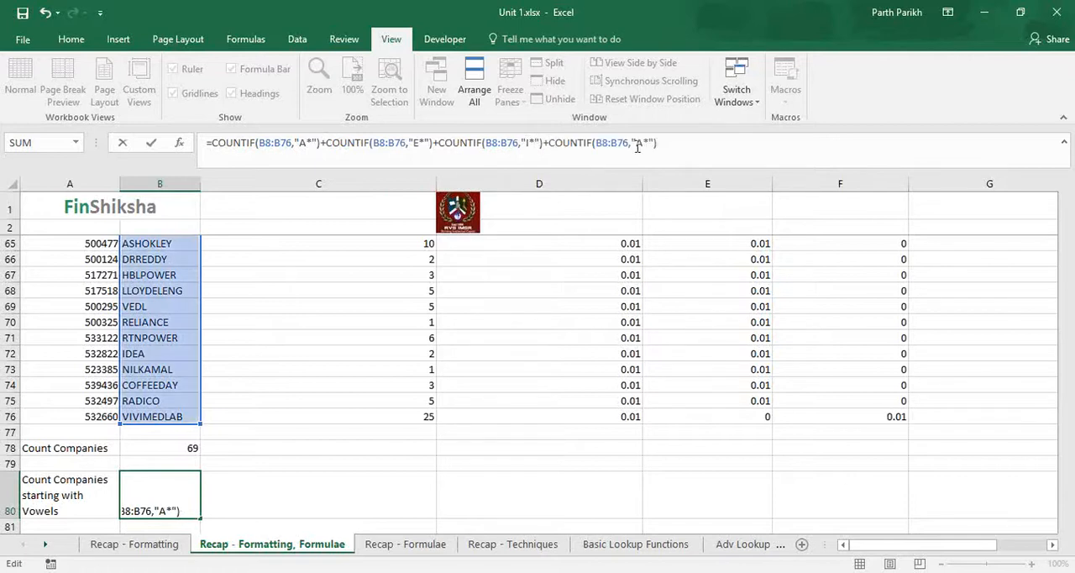
{"action": "left_click", "coordinate": [643, 143]}
{"action": "key", "text": "BackSpace"}
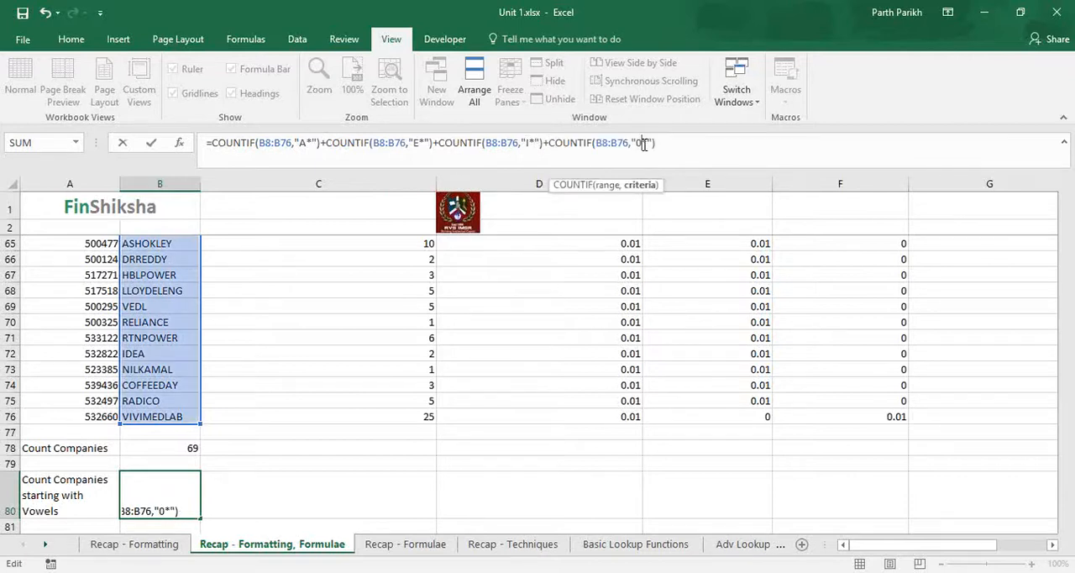
{"action": "type", "text": "O"}
Step: Add a fifth COUNTIF term with the criterion "U*", enter the vowel-count formula and reselect B80
{"action": "key", "text": "Right"}
{"action": "key", "text": "Right"}
{"action": "key", "text": "Right"}
{"action": "type", "text": "+"}
{"action": "key", "text": "ctrl+v"}
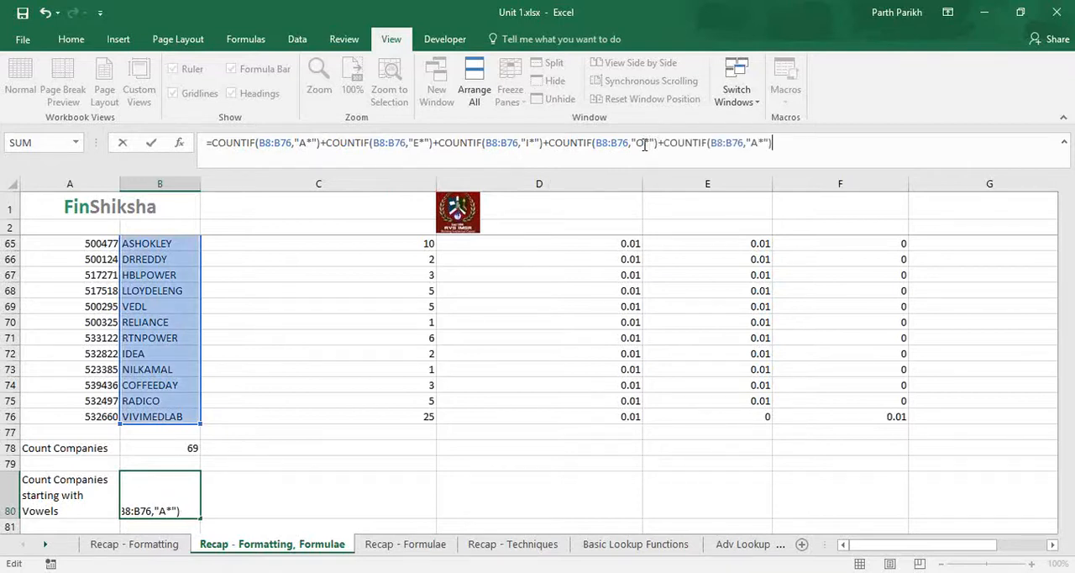
{"action": "key", "text": "Left"}
{"action": "key", "text": "Left"}
{"action": "key", "text": "Left"}
{"action": "key", "text": "BackSpace"}
{"action": "type", "text": "U"}
{"action": "key", "text": "Return"}
{"action": "left_click", "coordinate": [160, 490]}
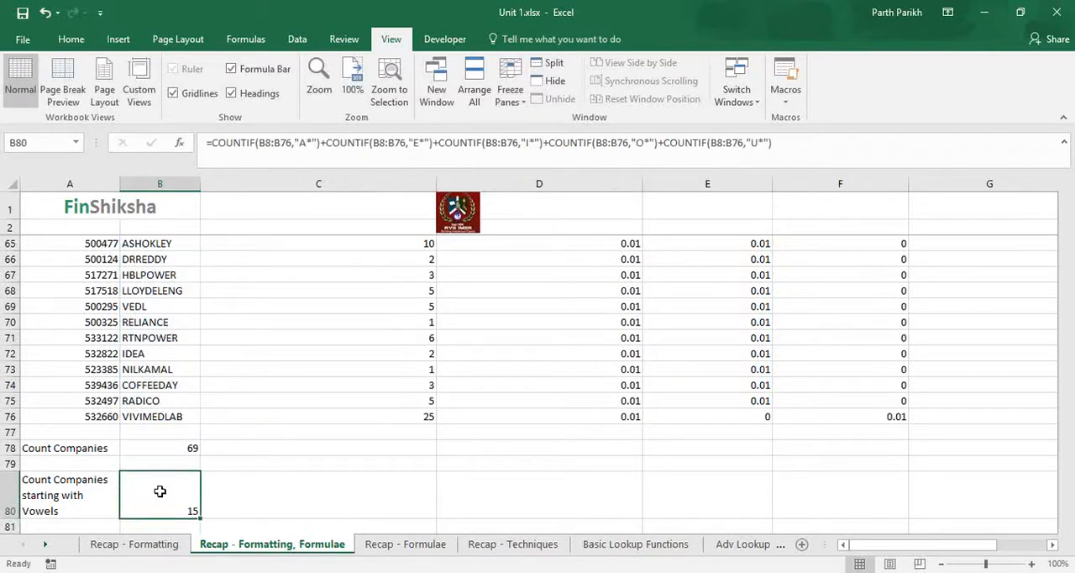
Step: Examine the five COUNTIF terms in B80 and compare them with the COUNTA formula in B78
{"action": "left_click", "coordinate": [747, 52]}
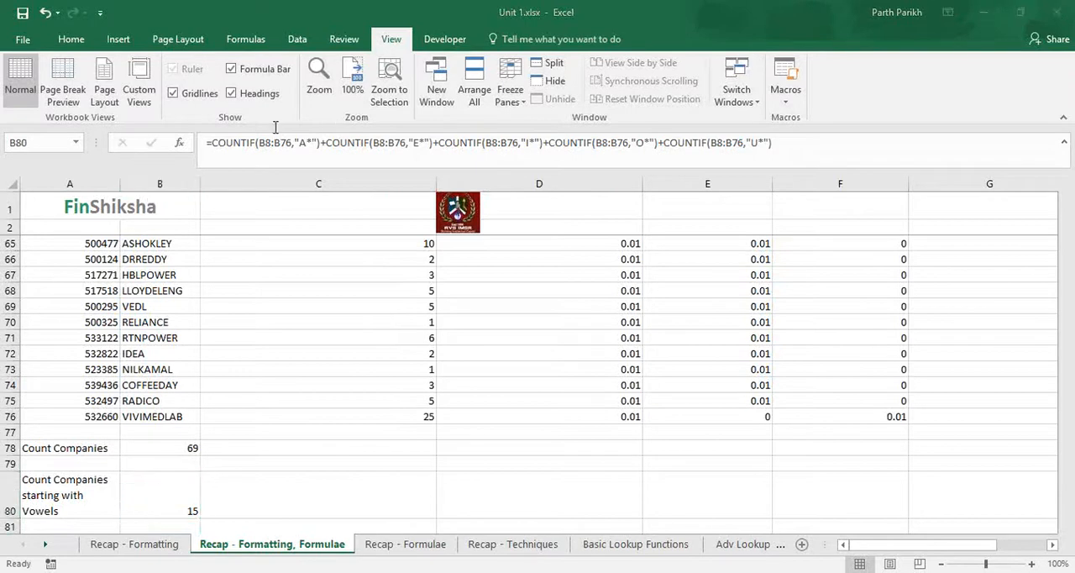
{"action": "left_click", "coordinate": [299, 143]}
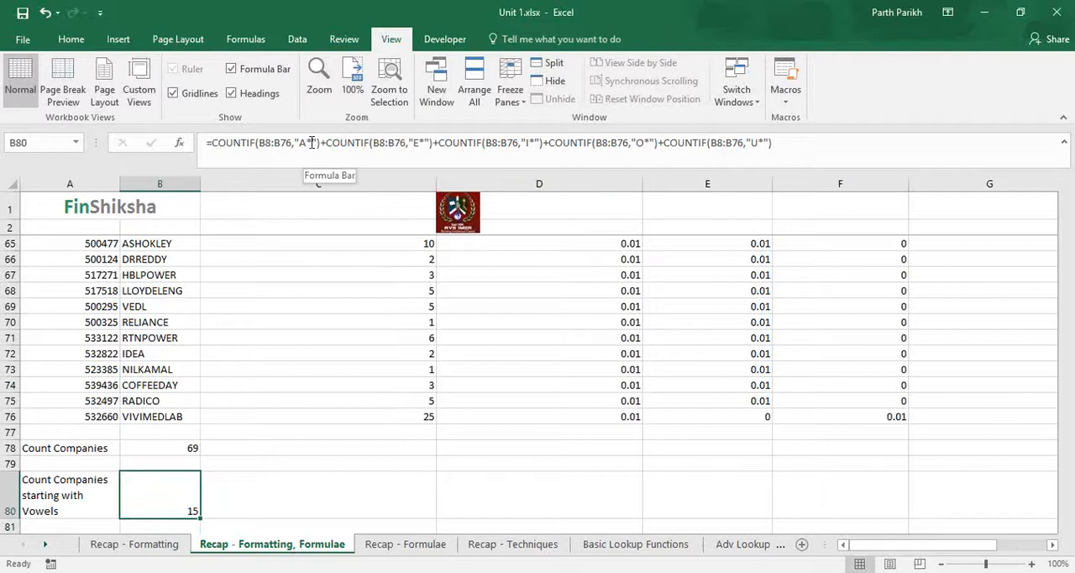
{"action": "left_click", "coordinate": [850, 194]}
{"action": "left_click", "coordinate": [863, 270]}
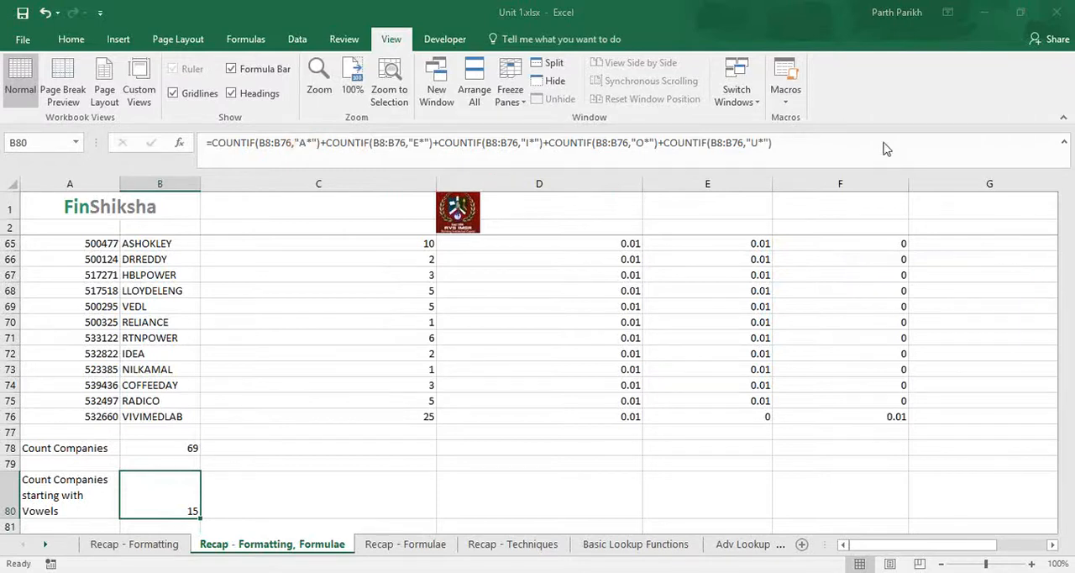
{"action": "scroll", "coordinate": [889, 352], "scroll_direction": "up", "scroll_amount": 1}
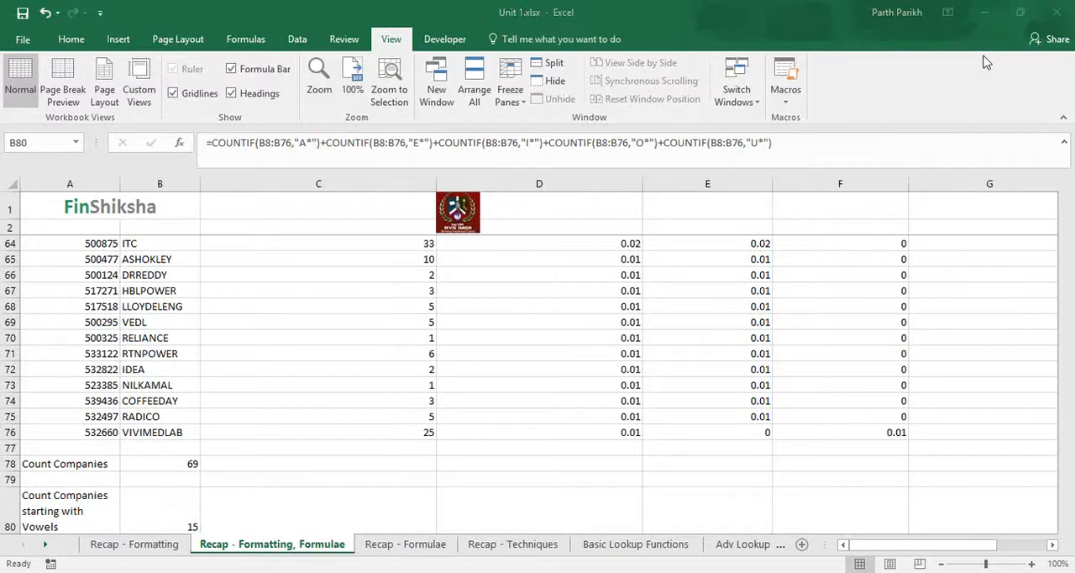
{"action": "left_click", "coordinate": [793, 128]}
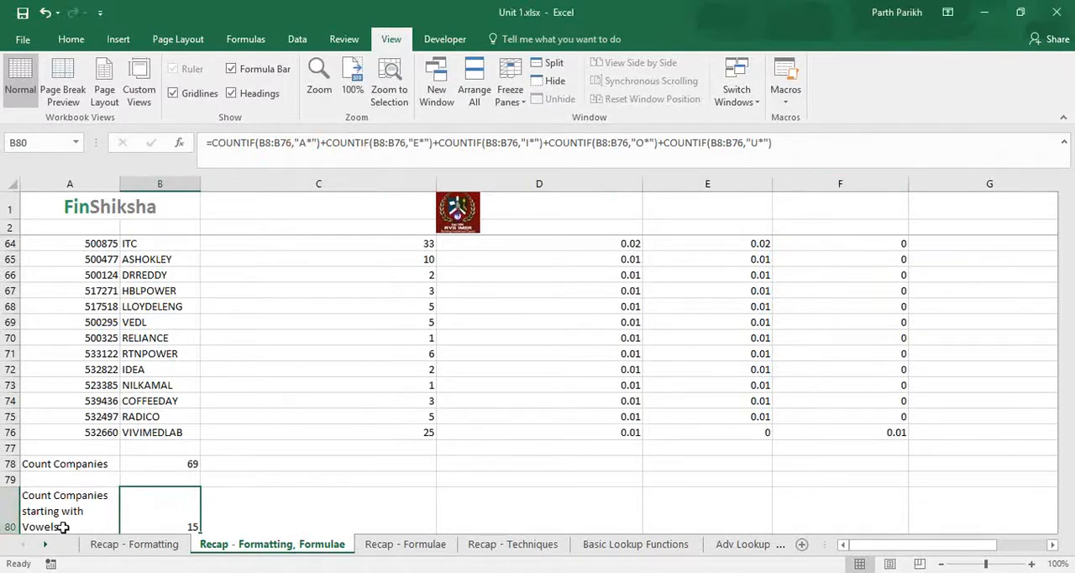
{"action": "scroll", "coordinate": [166, 510], "scroll_direction": "down", "scroll_amount": 2}
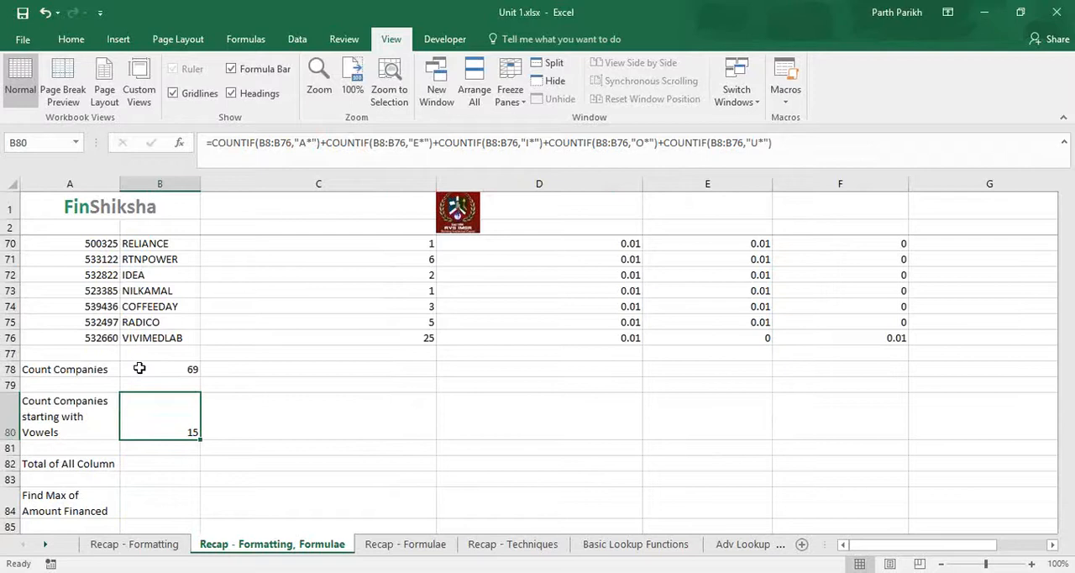
{"action": "left_click", "coordinate": [336, 418]}
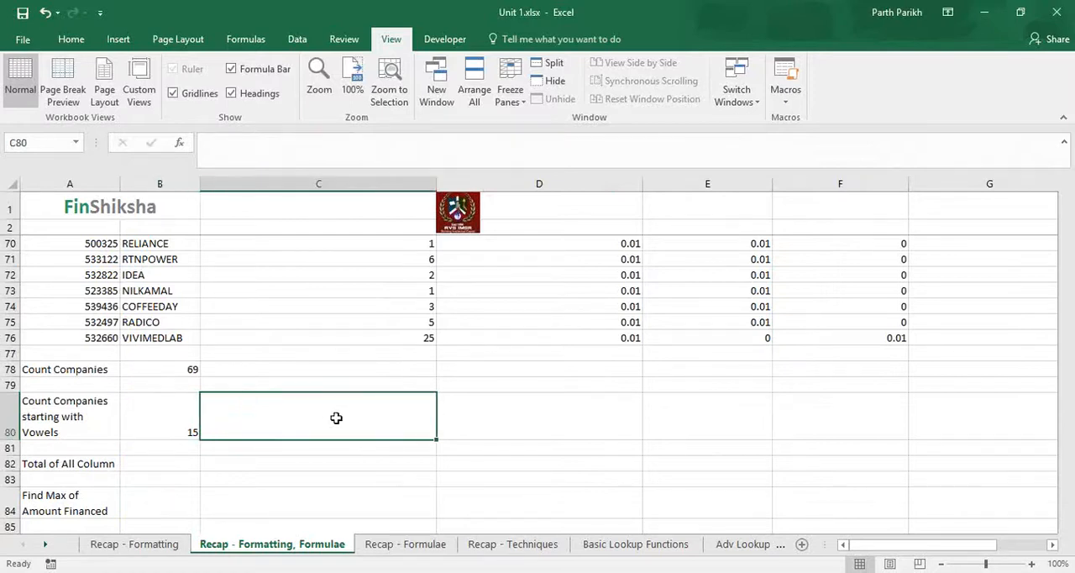
{"action": "left_click", "coordinate": [164, 420]}
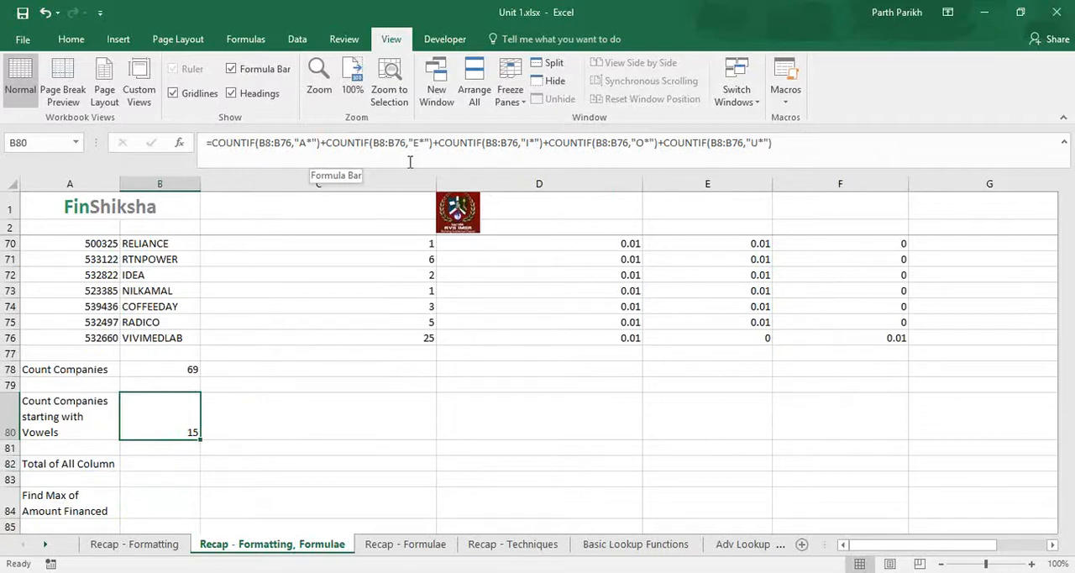
{"action": "left_click", "coordinate": [157, 368]}
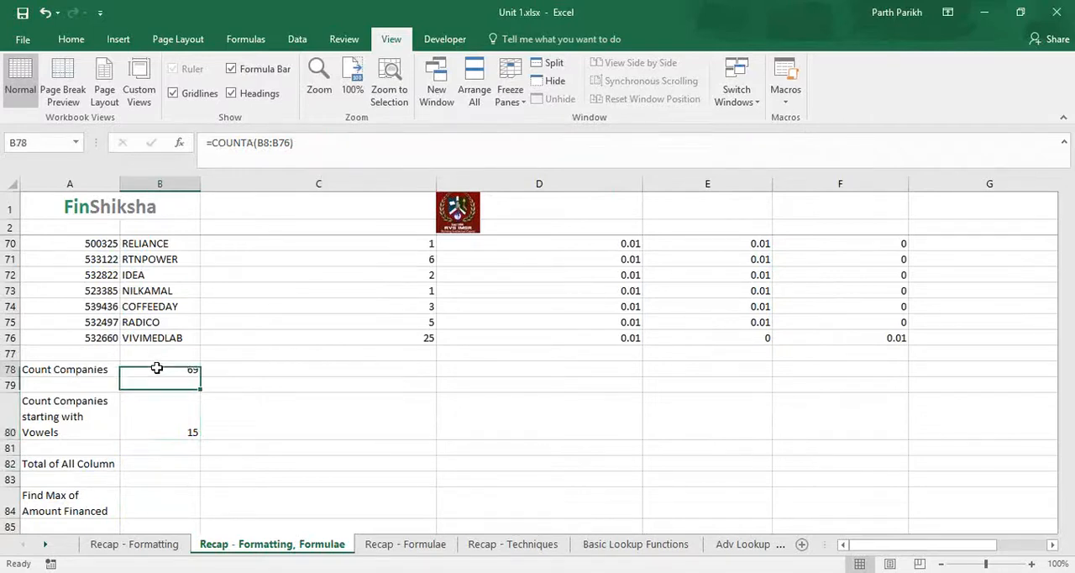
{"action": "left_click", "coordinate": [157, 424]}
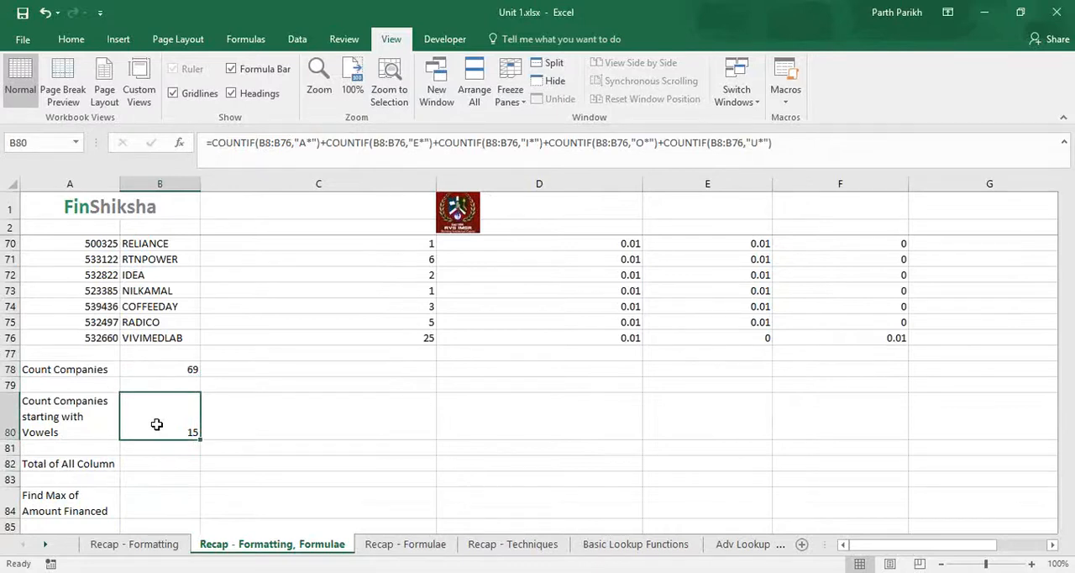
Step: Calculate the number of companies not starting with a vowel in C80 as =B78-B80
{"action": "left_click", "coordinate": [245, 417]}
{"action": "type", "text": "="}
{"action": "key", "text": "Up"}
{"action": "key", "text": "Up"}
{"action": "key", "text": "Left"}
{"action": "type", "text": "-"}
{"action": "key", "text": "Left"}
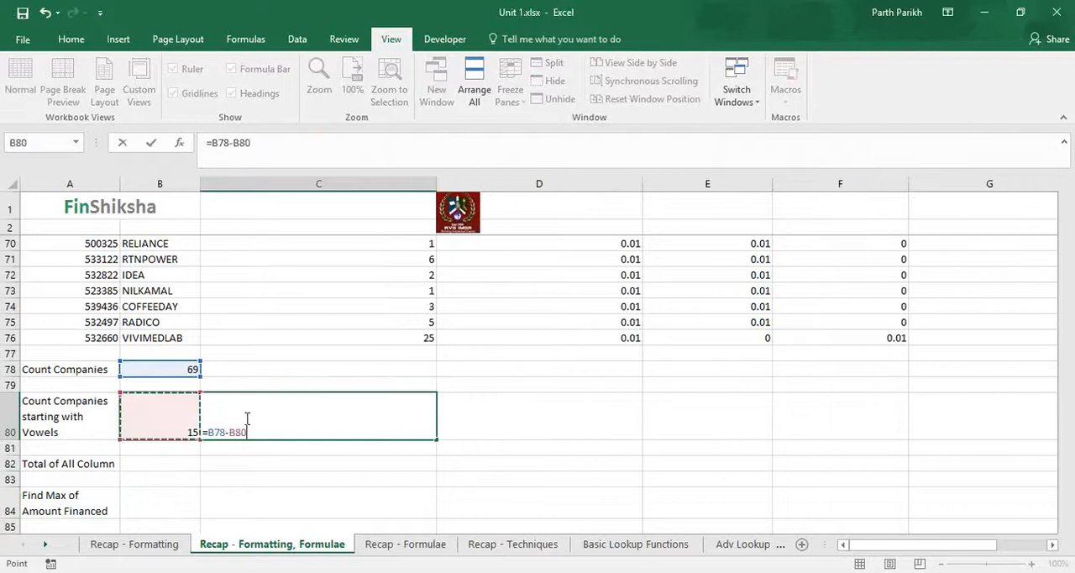
{"action": "key", "text": "Return"}
{"action": "left_click", "coordinate": [245, 417]}
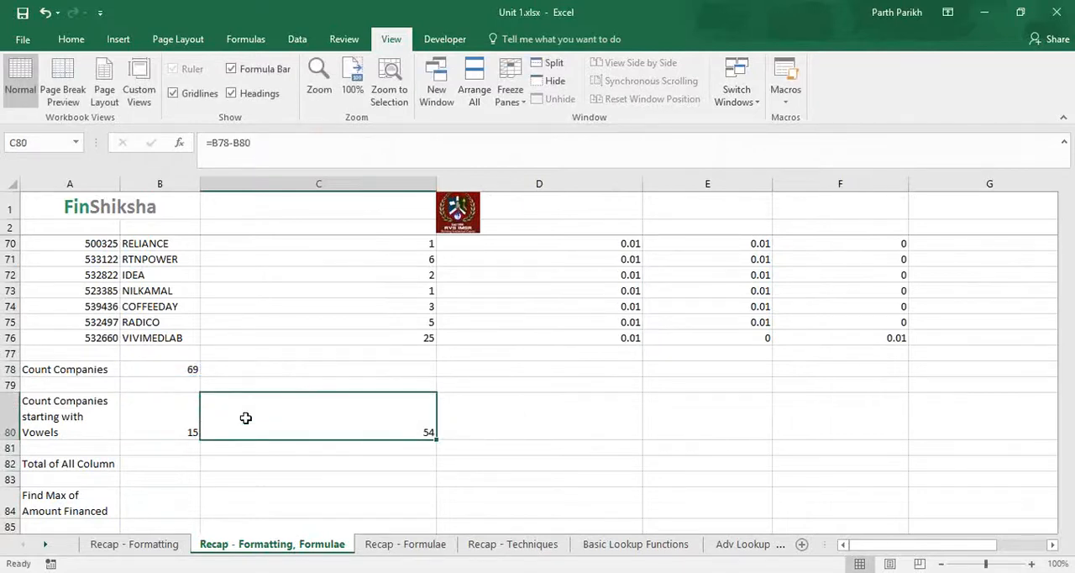
Step: Clear the subtraction formula from C80 and move up to C78
{"action": "key", "text": "Delete"}
{"action": "key", "text": "Up"}
{"action": "key", "text": "Up"}
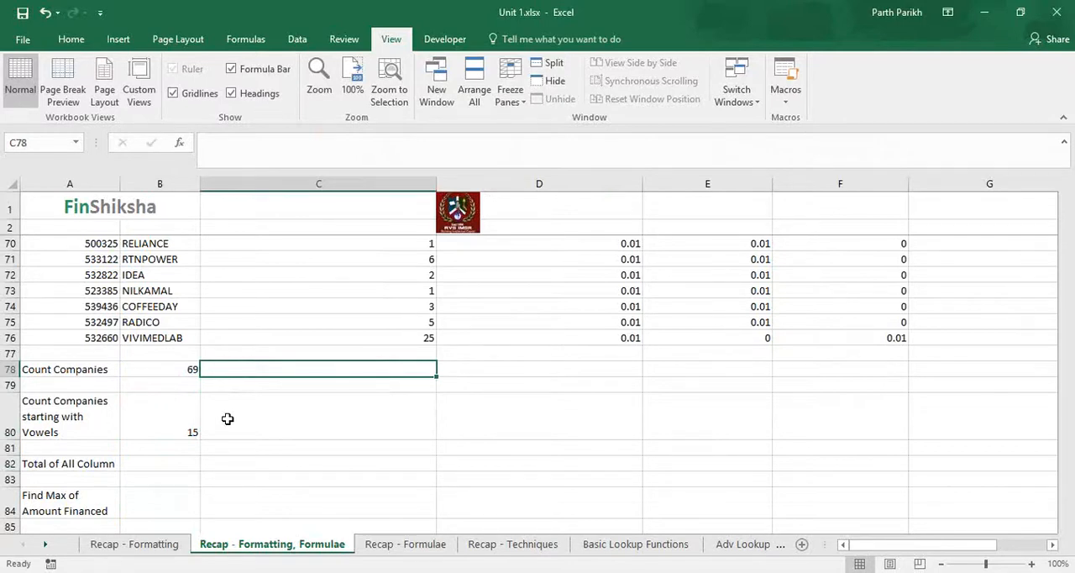
Step: Total the quantity financed column in C82 as =SUM(C8:C76)
{"action": "left_click", "coordinate": [169, 463]}
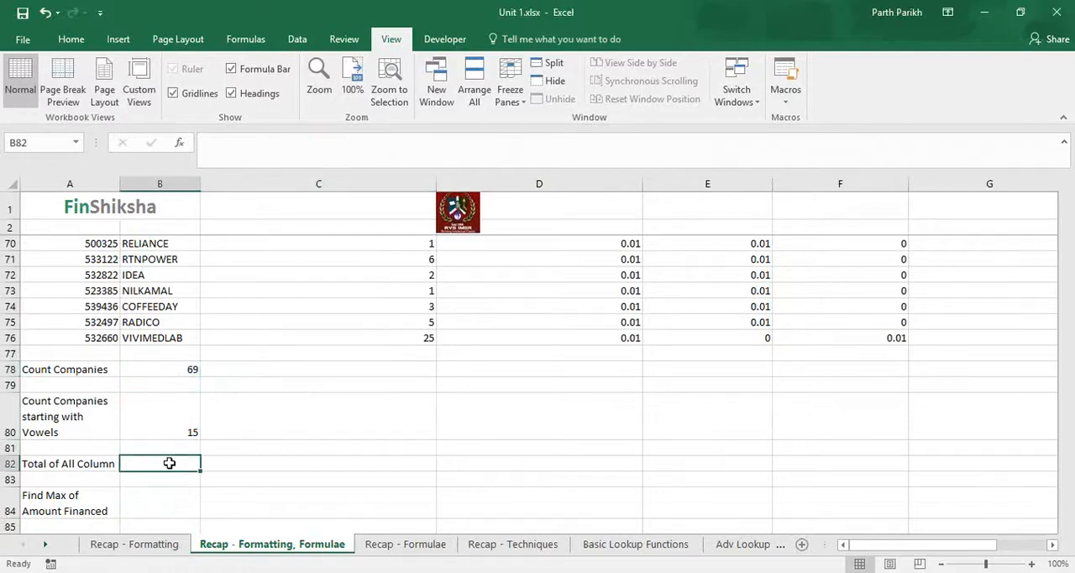
{"action": "left_click", "coordinate": [401, 456]}
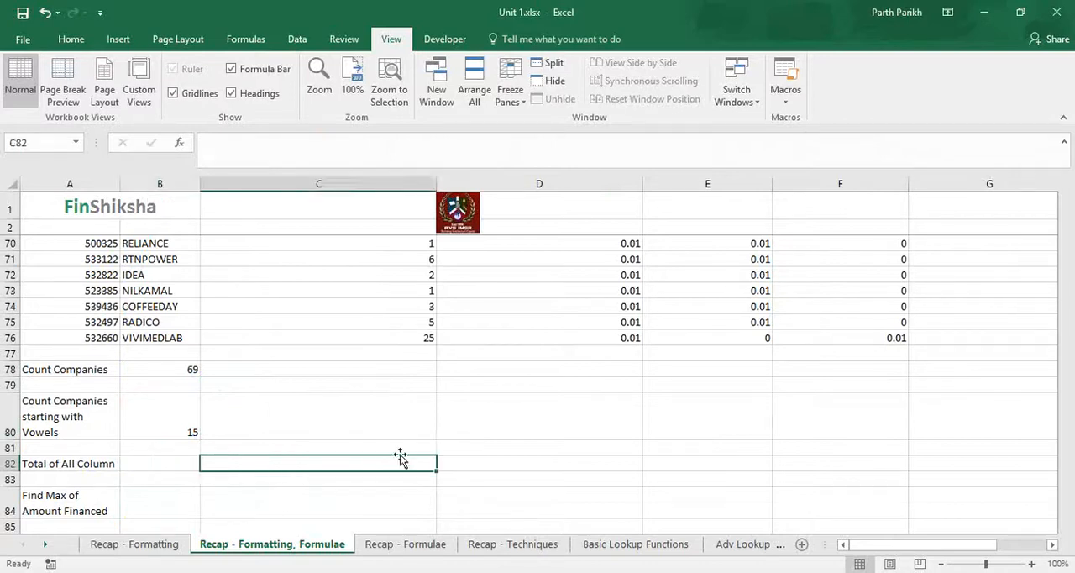
{"action": "type", "text": "=sum"}
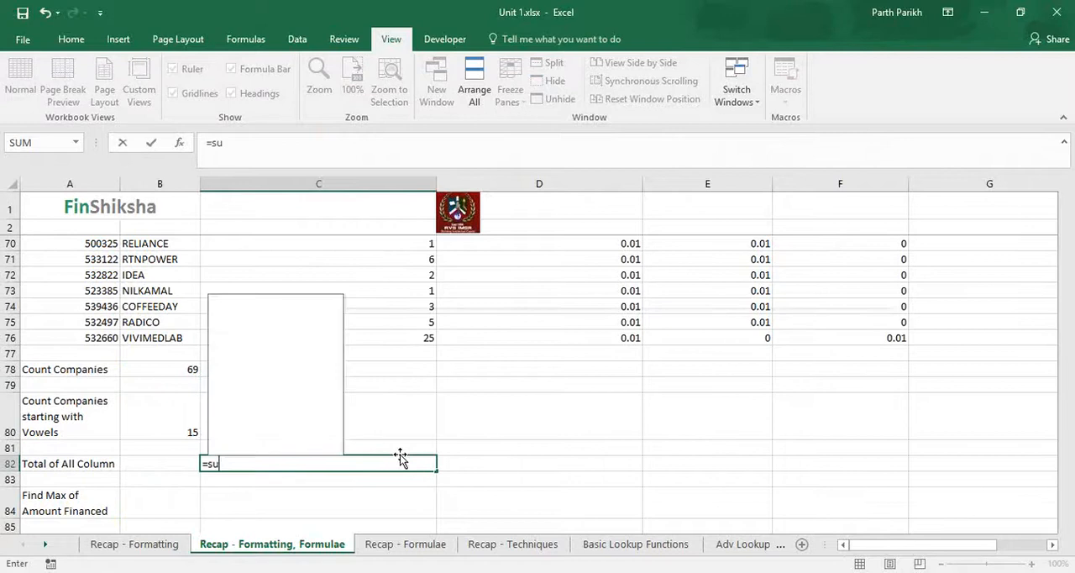
{"action": "key", "text": "Tab"}
{"action": "key", "text": "Up"}
{"action": "key", "text": "Up"}
{"action": "key", "text": "Up"}
{"action": "key", "text": "Up"}
{"action": "key", "text": "Up"}
{"action": "key", "text": "Up"}
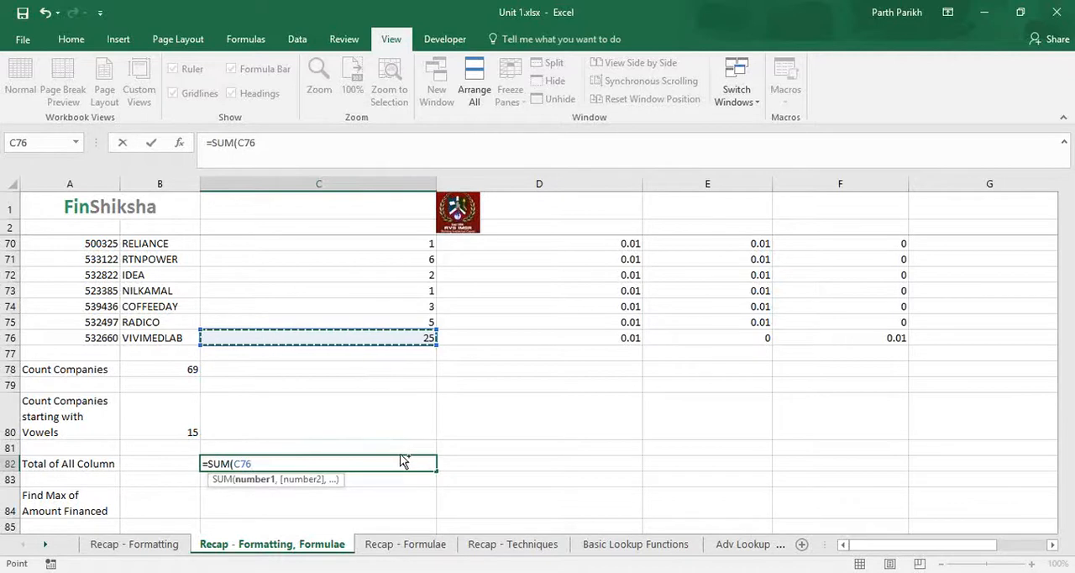
{"action": "key", "text": "ctrl+shift+Up"}
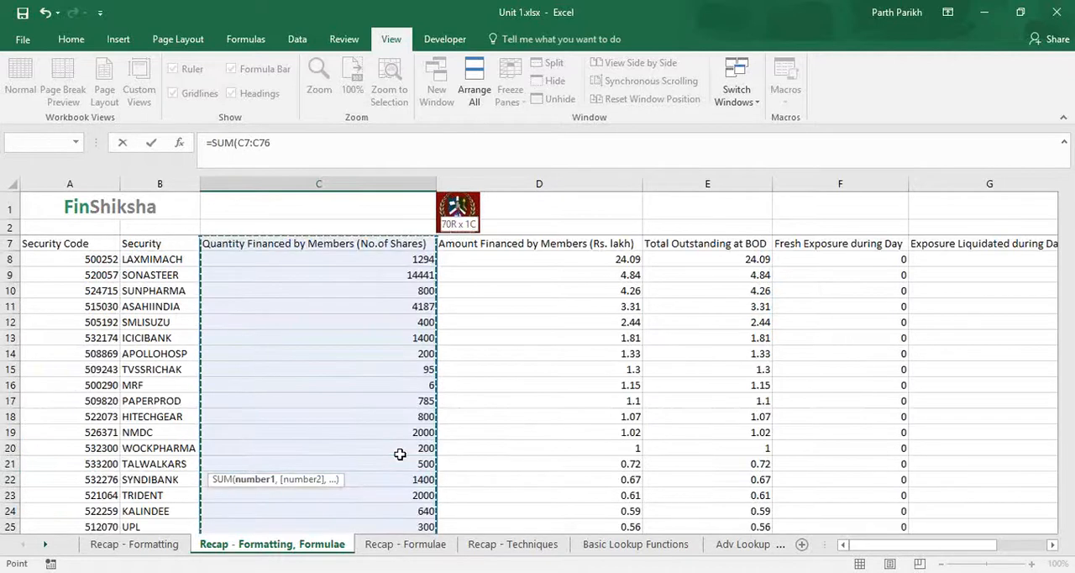
{"action": "key", "text": "shift+Down"}
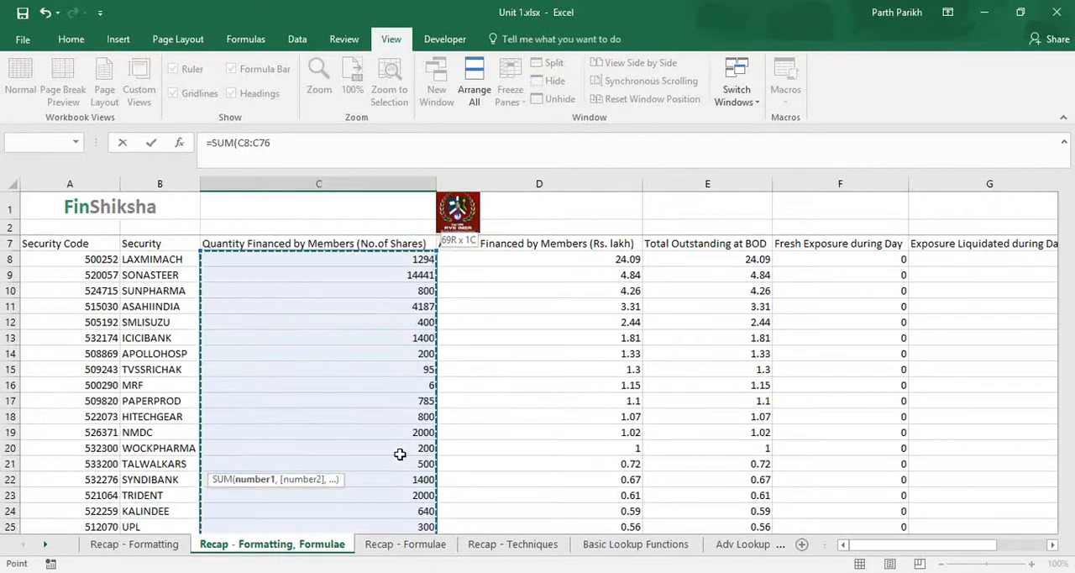
{"action": "type", "text": ")"}
{"action": "key", "text": "Return"}
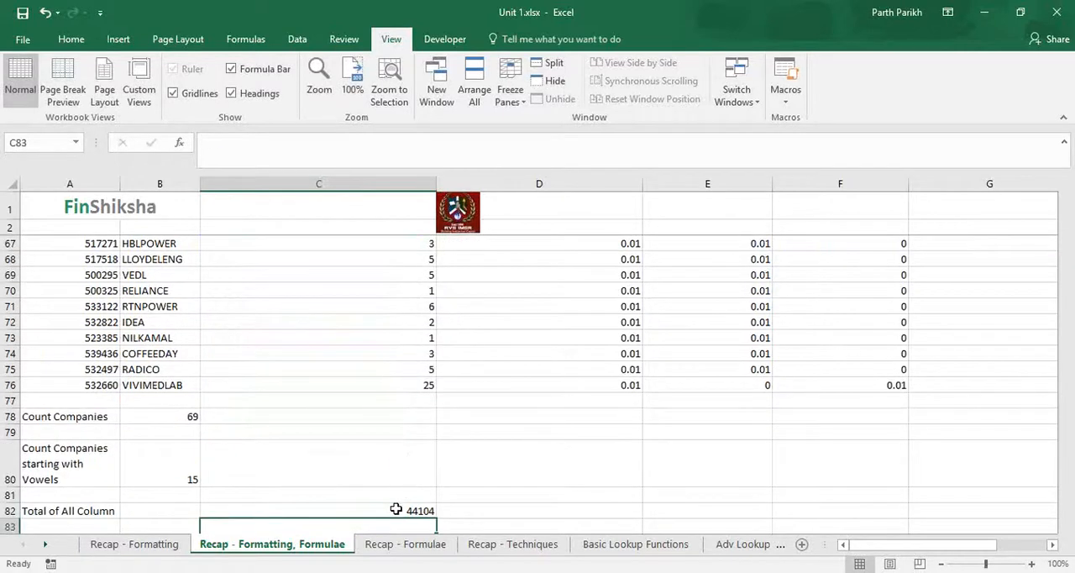
Step: Fill the total formula from C82 across row 82 through column H
{"action": "left_click", "coordinate": [396, 509]}
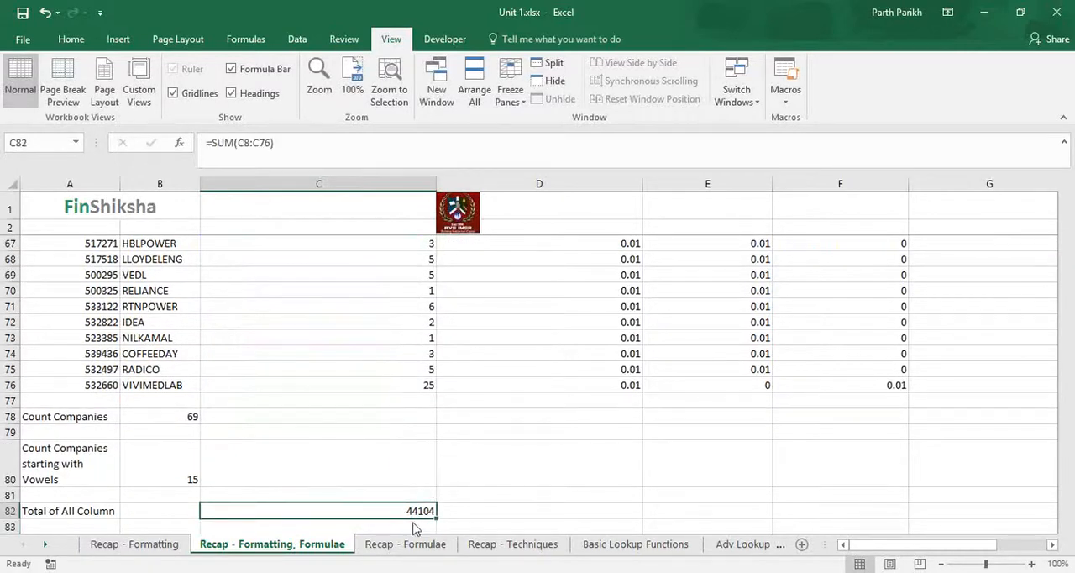
{"action": "left_click_drag", "start_coordinate": [438, 521], "coordinate": [820, 499]}
{"action": "left_click_drag", "start_coordinate": [974, 550], "coordinate": [862, 540]}
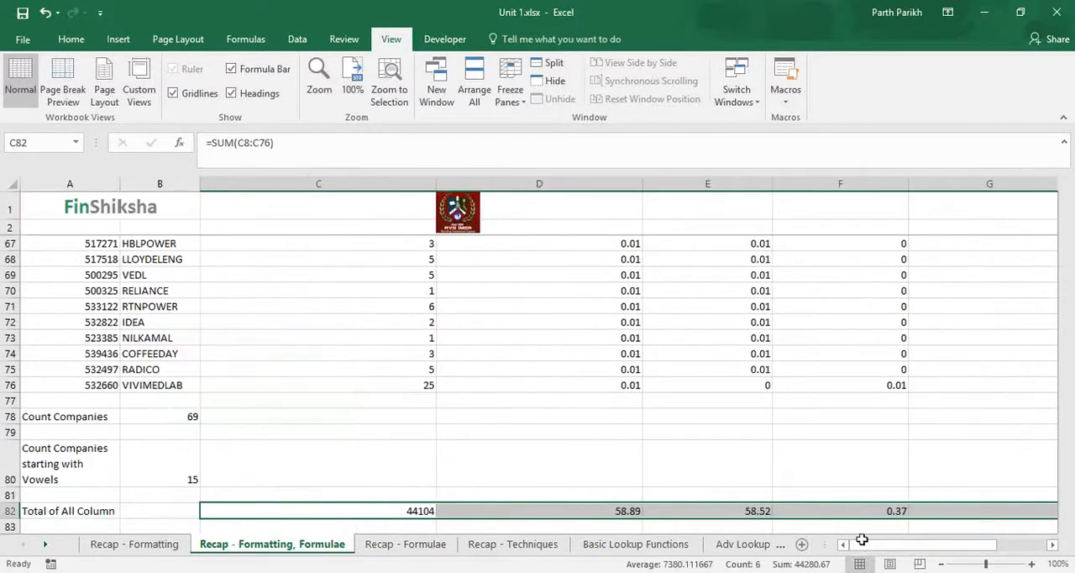
Step: Find the maximum amount financed by members in D84 with =MAX(D8:D76)
{"action": "scroll", "coordinate": [276, 530], "scroll_direction": "down", "scroll_amount": 2}
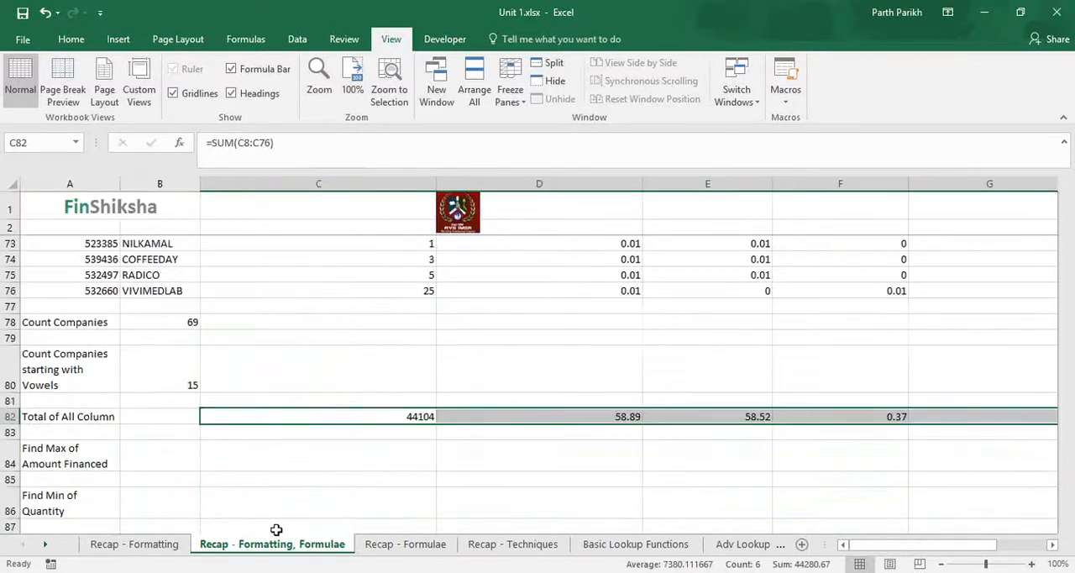
{"action": "left_click", "coordinate": [230, 460]}
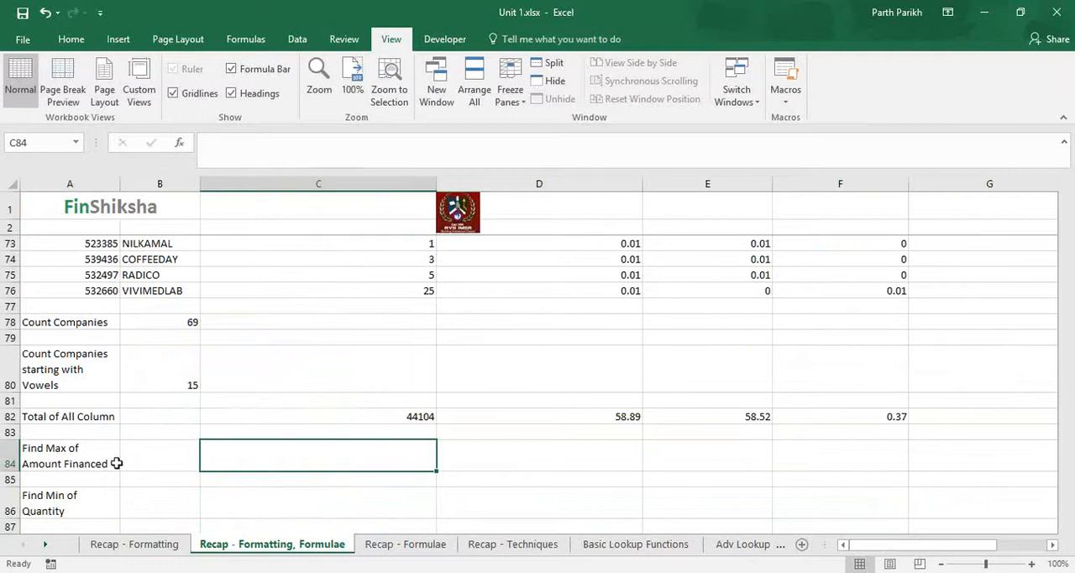
{"action": "scroll", "coordinate": [473, 504], "scroll_direction": "up", "scroll_amount": 4}
{"action": "scroll", "coordinate": [473, 504], "scroll_direction": "up", "scroll_amount": 15}
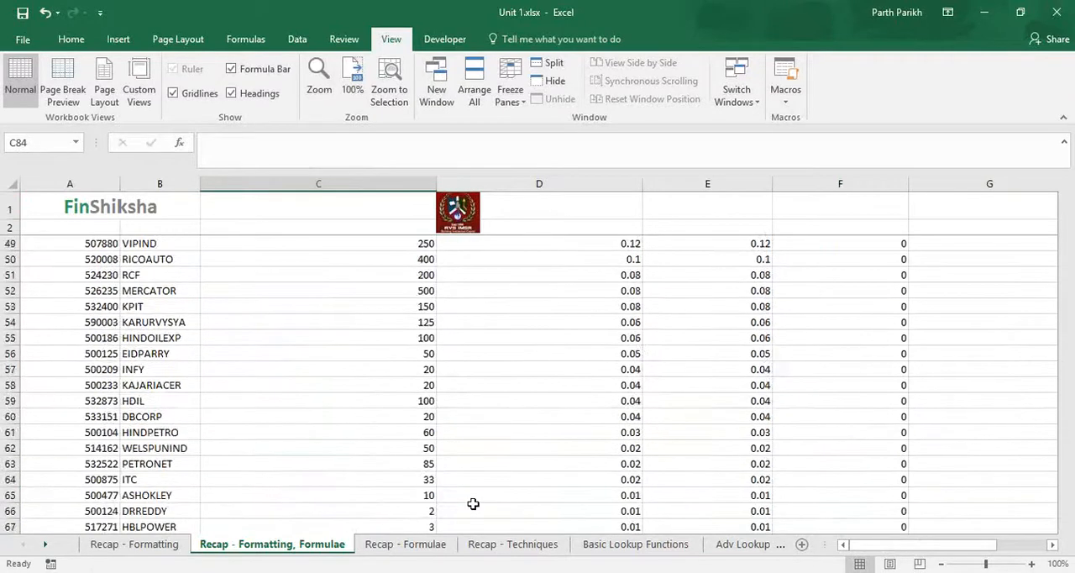
{"action": "scroll", "coordinate": [473, 504], "scroll_direction": "up", "scroll_amount": 4}
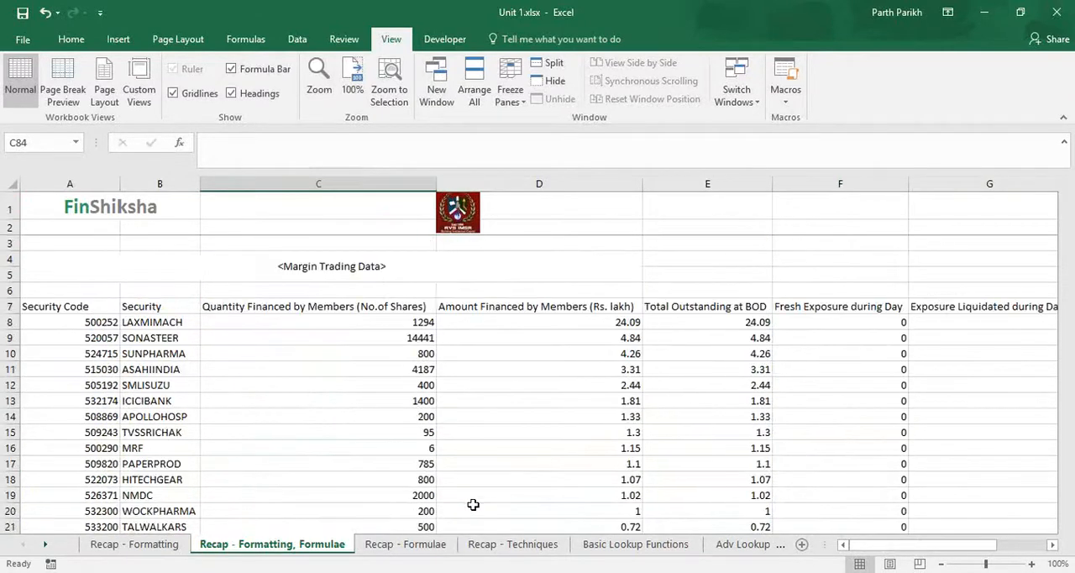
{"action": "left_click", "coordinate": [487, 307]}
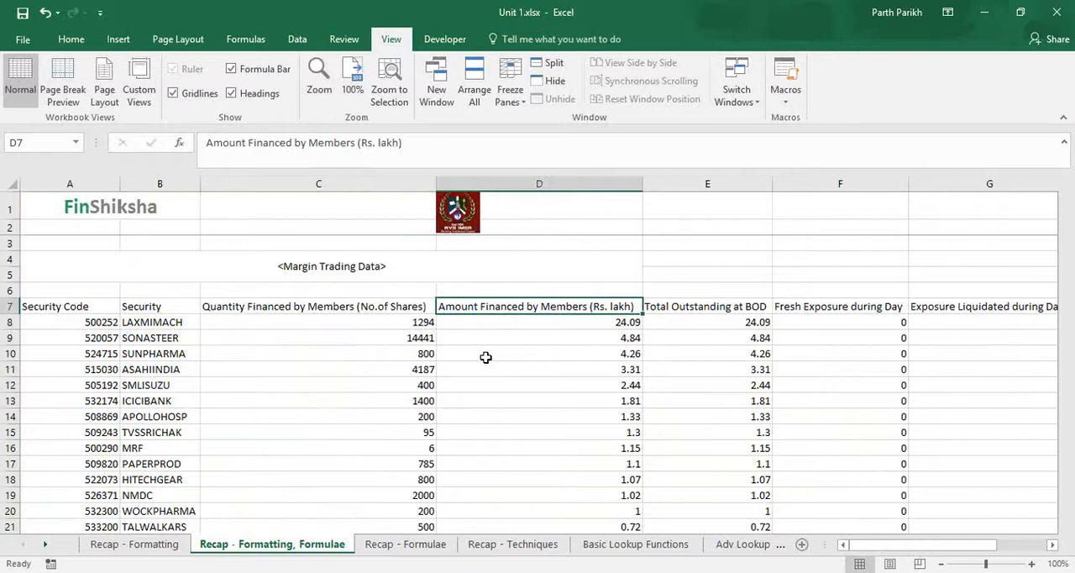
{"action": "scroll", "coordinate": [486, 357], "scroll_direction": "down", "scroll_amount": 16}
{"action": "scroll", "coordinate": [475, 376], "scroll_direction": "down", "scroll_amount": 8}
{"action": "left_click", "coordinate": [523, 427]}
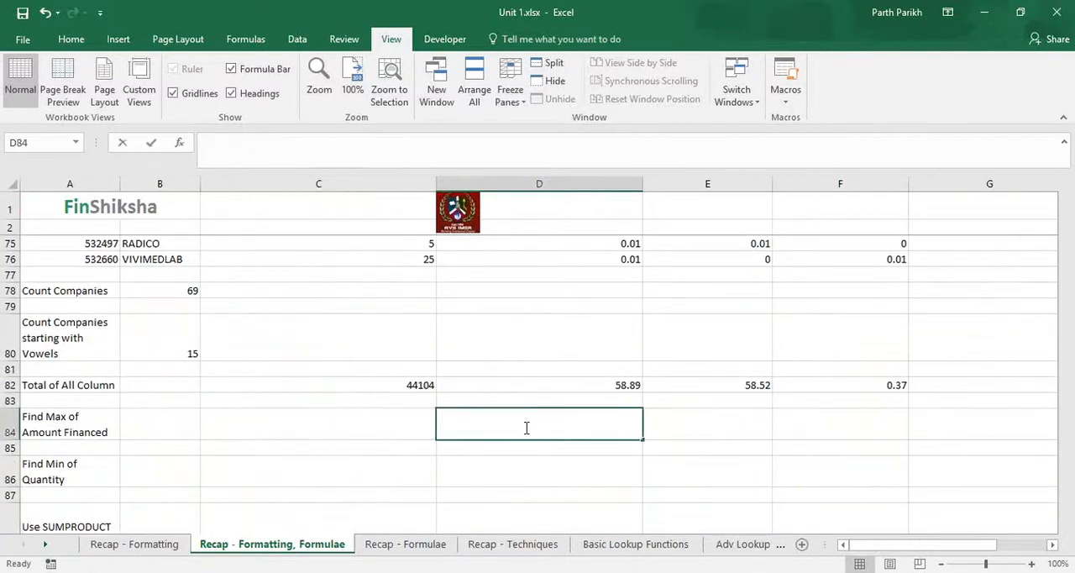
{"action": "type", "text": "=ma"}
{"action": "type", "text": "x"}
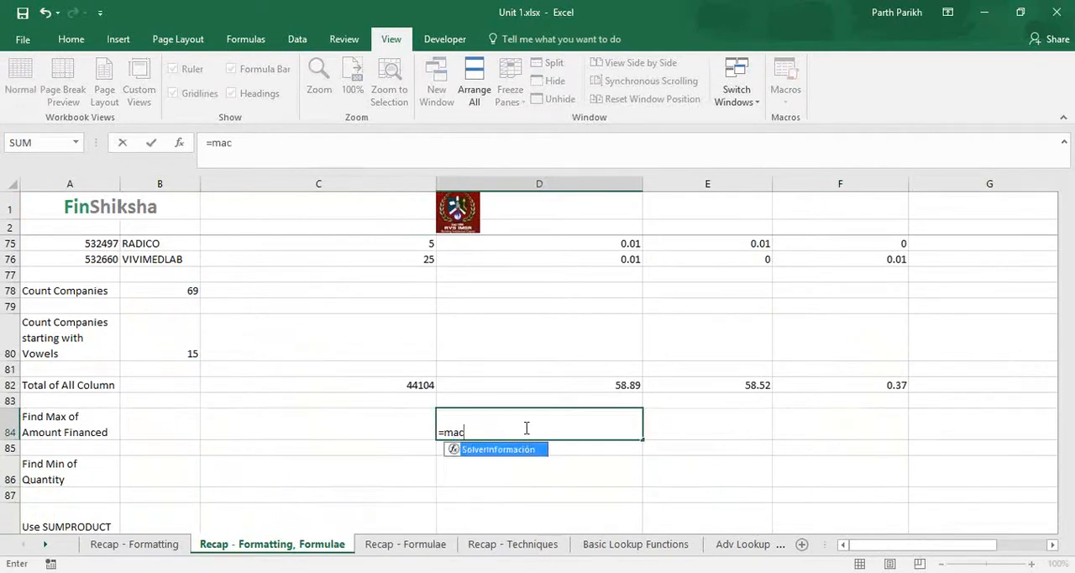
{"action": "key", "text": "Tab"}
{"action": "key", "text": "Up"}
{"action": "key", "text": "Up"}
{"action": "key", "text": "Up"}
{"action": "key", "text": "Up"}
{"action": "key", "text": "Up"}
{"action": "key", "text": "Up"}
{"action": "key", "text": "Up"}
{"action": "key", "text": "Up"}
{"action": "key", "text": "Up"}
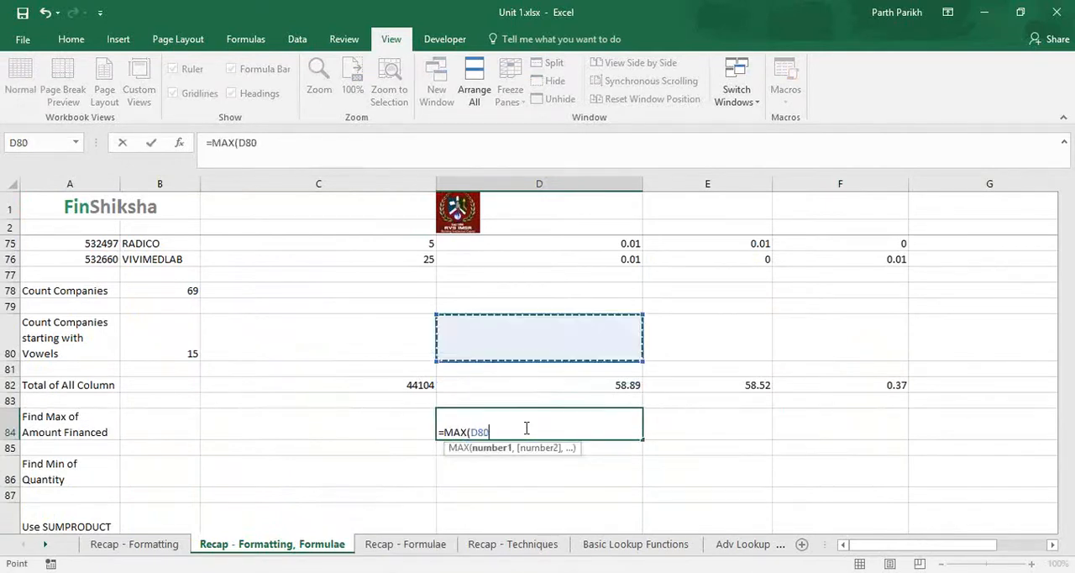
{"action": "key", "text": "shift+Down"}
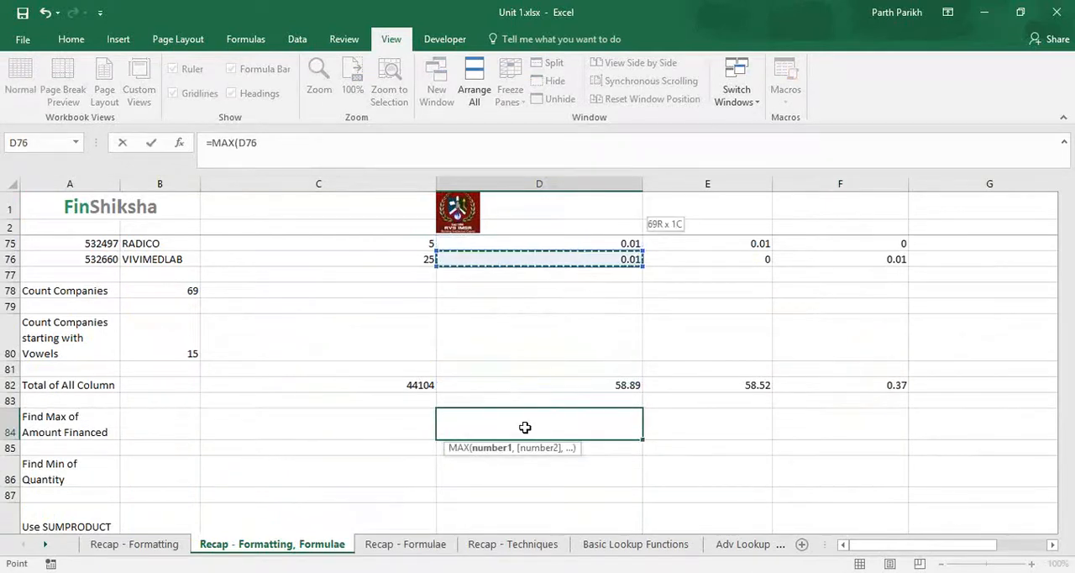
{"action": "key", "text": "ctrl+shift+Up"}
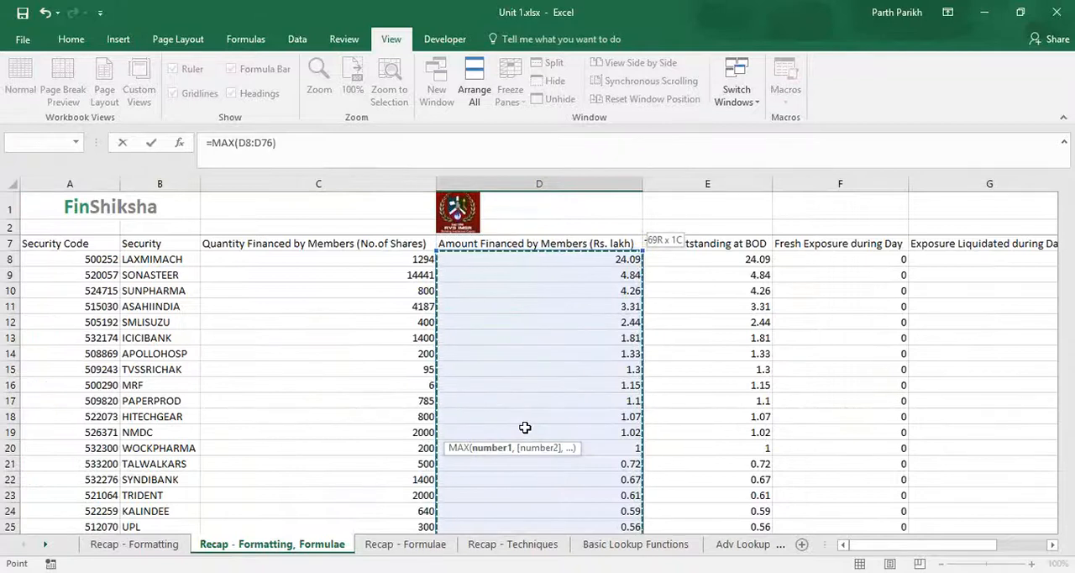
{"action": "key", "text": "Return"}
Step: Find the minimum quantity financed by members in C86 with =MIN(C8:C76) and reselect that cell
{"action": "scroll", "coordinate": [613, 377], "scroll_direction": "down", "scroll_amount": 3}
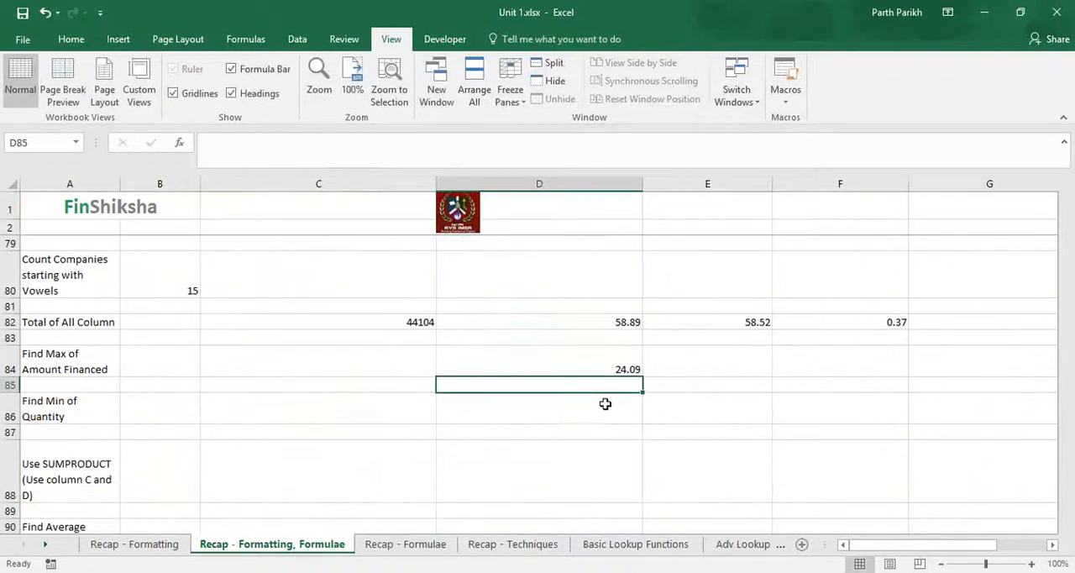
{"action": "left_click", "coordinate": [596, 416]}
{"action": "scroll", "coordinate": [596, 424], "scroll_direction": "up", "scroll_amount": 7}
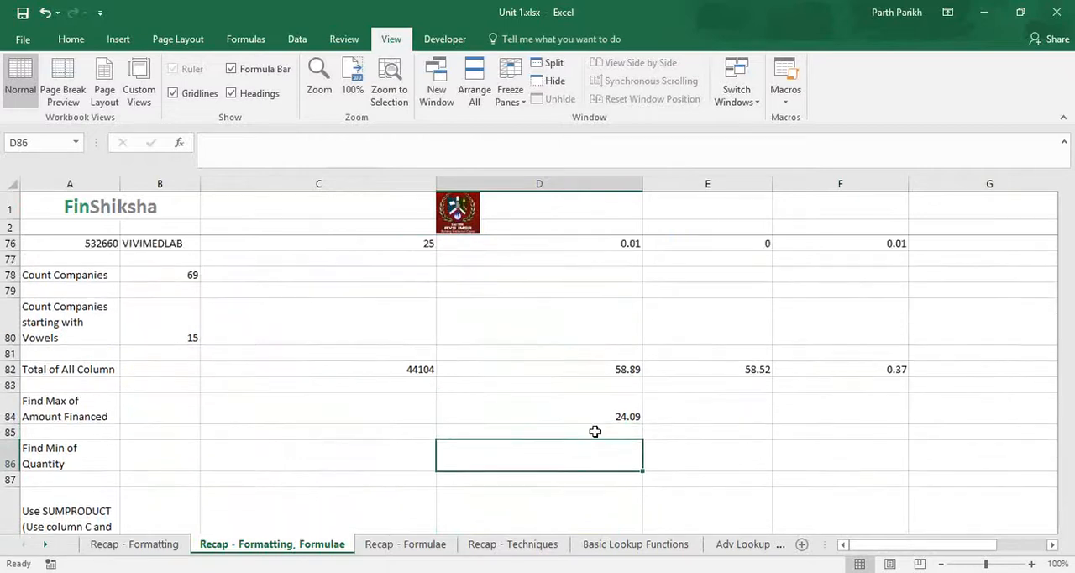
{"action": "scroll", "coordinate": [693, 526], "scroll_direction": "up", "scroll_amount": 18}
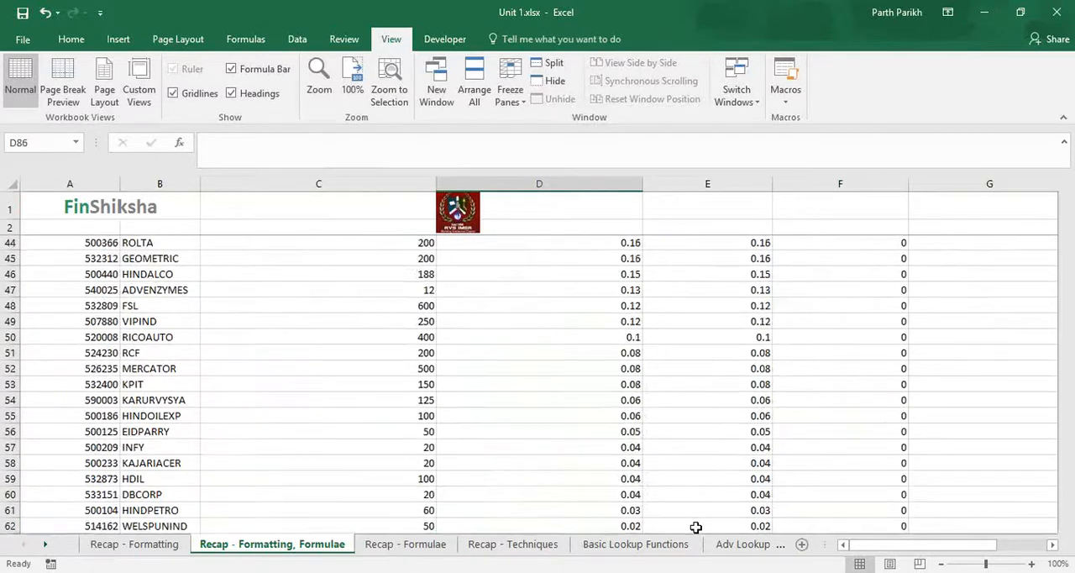
{"action": "scroll", "coordinate": [695, 526], "scroll_direction": "up", "scroll_amount": 1}
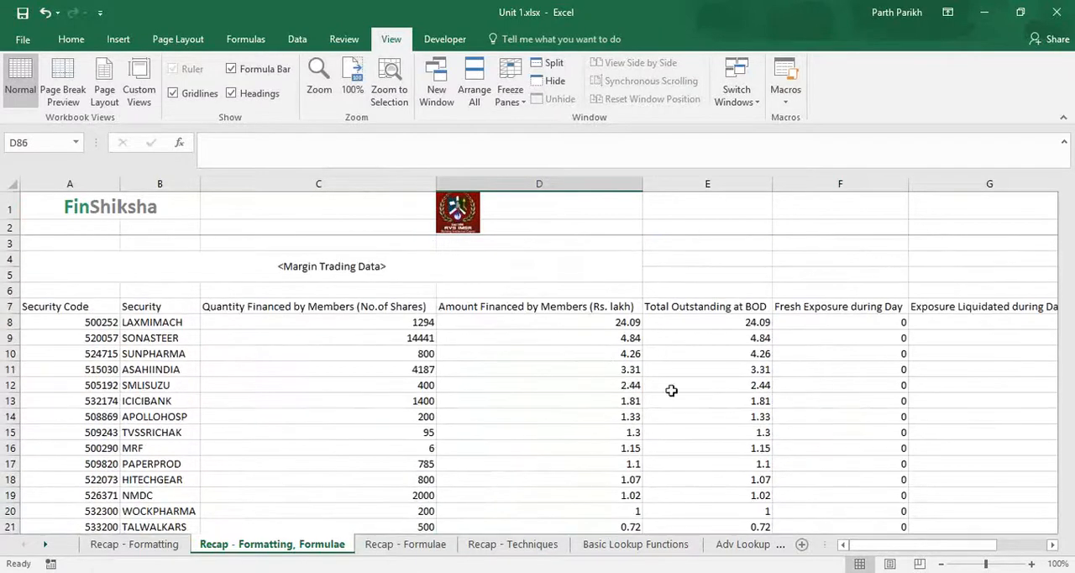
{"action": "left_click", "coordinate": [269, 305]}
{"action": "scroll", "coordinate": [278, 406], "scroll_direction": "down", "scroll_amount": 20}
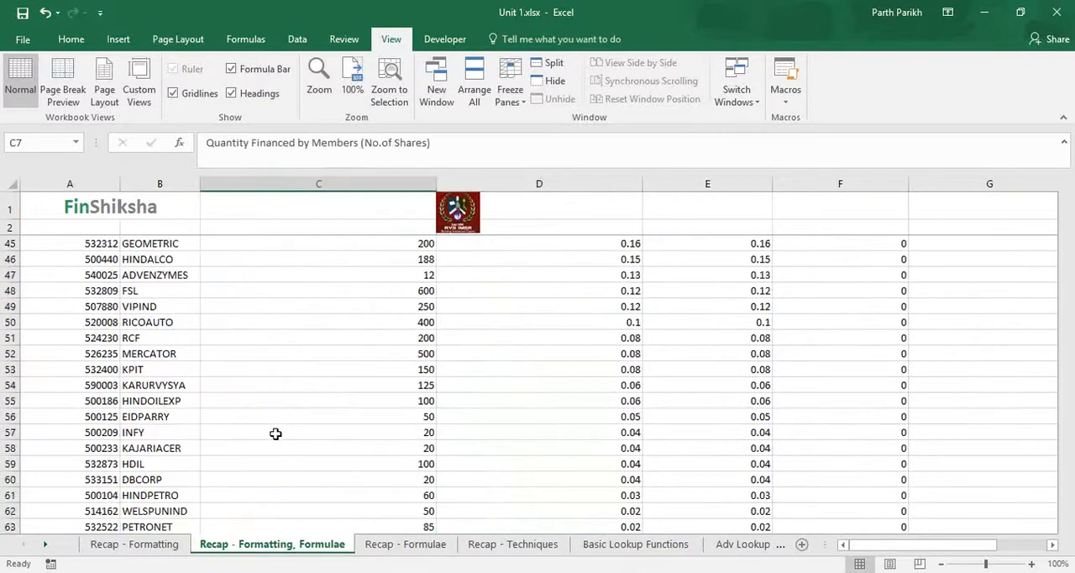
{"action": "scroll", "coordinate": [343, 508], "scroll_direction": "down", "scroll_amount": 2}
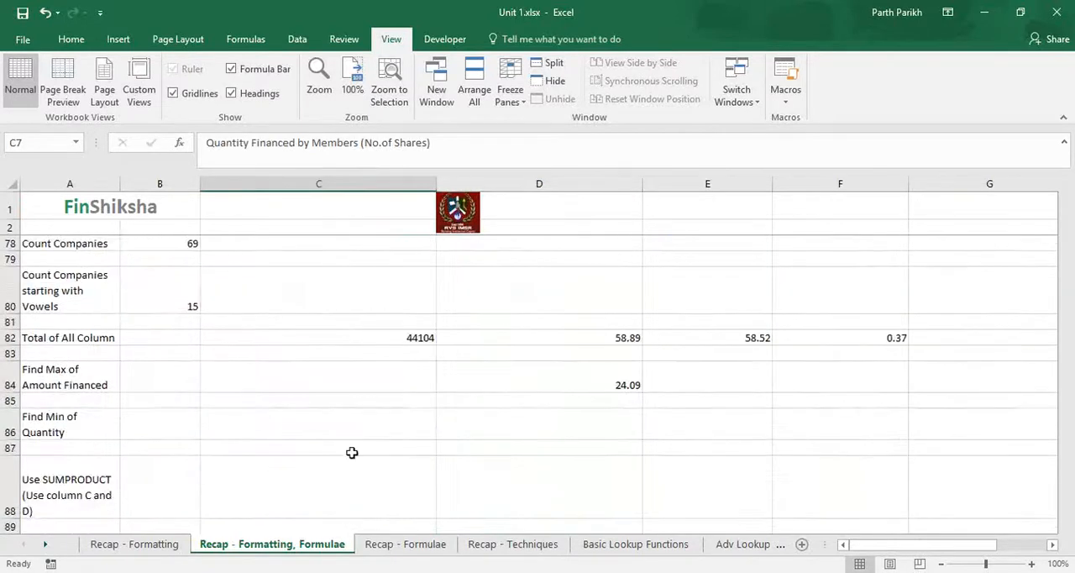
{"action": "left_click", "coordinate": [363, 427]}
{"action": "type", "text": "=MIN("}
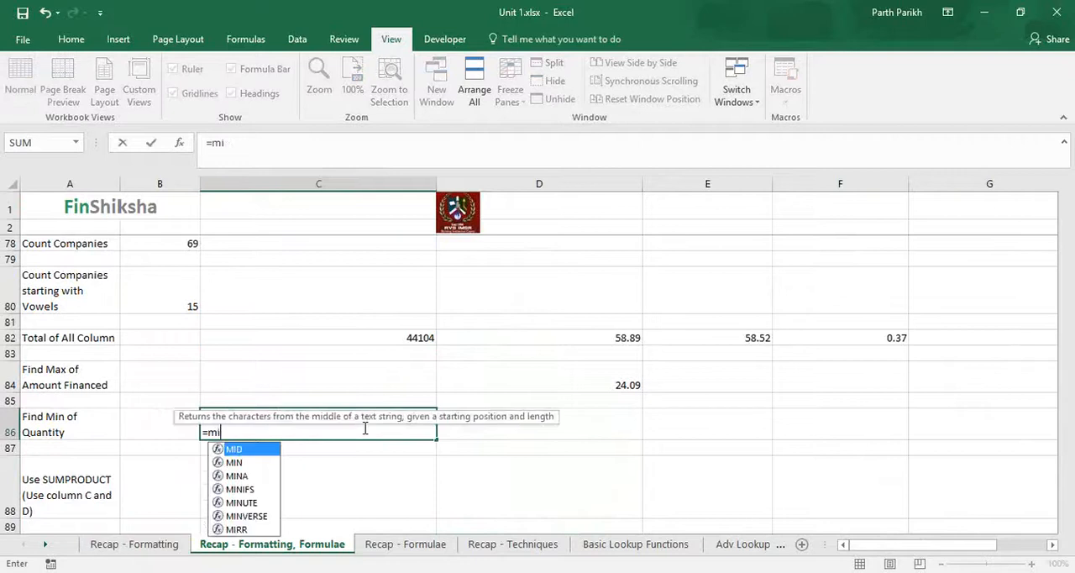
{"action": "key", "text": "Up"}
{"action": "key", "text": "Up"}
{"action": "key", "text": "Up"}
{"action": "key", "text": "Up"}
{"action": "key", "text": "Up"}
{"action": "key", "text": "Up"}
{"action": "key", "text": "Up"}
{"action": "key", "text": "Up"}
{"action": "key", "text": "Up"}
{"action": "key", "text": "Up"}
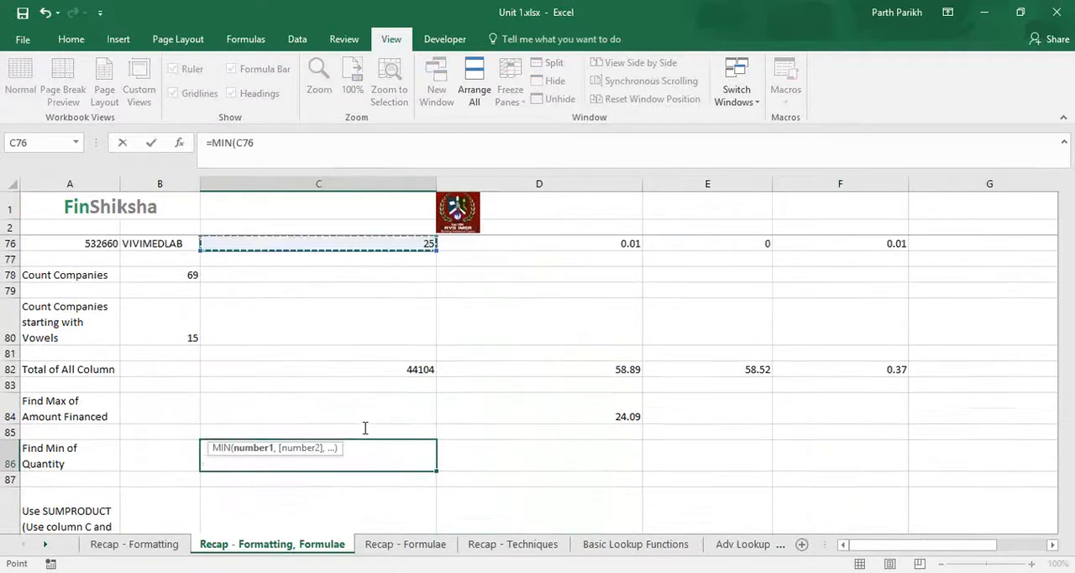
{"action": "key", "text": "ctrl+shift+Up"}
{"action": "key", "text": "shift+Down"}
{"action": "key", "text": "Return"}
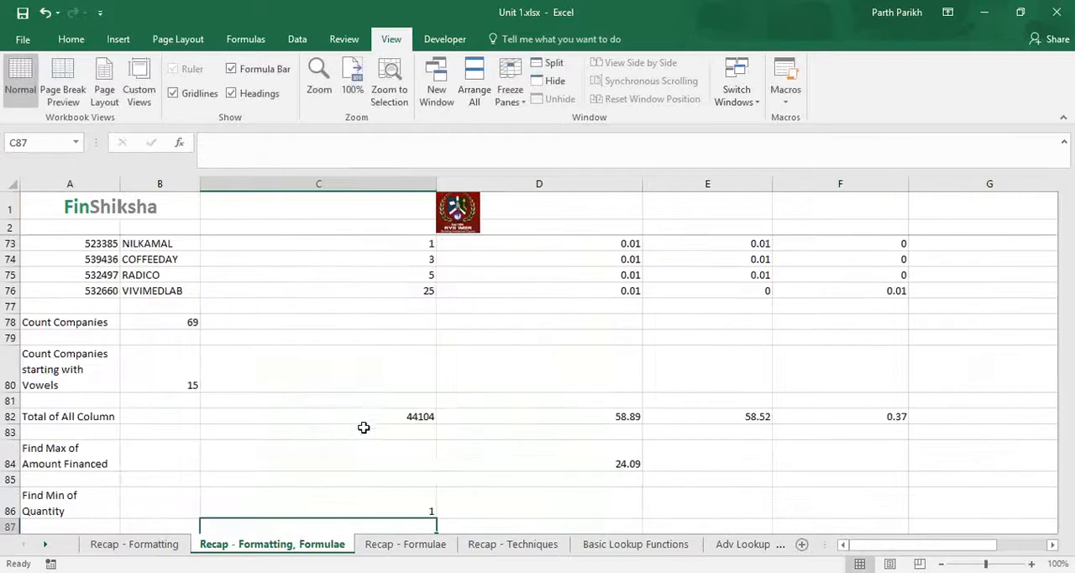
{"action": "key", "text": "Up"}
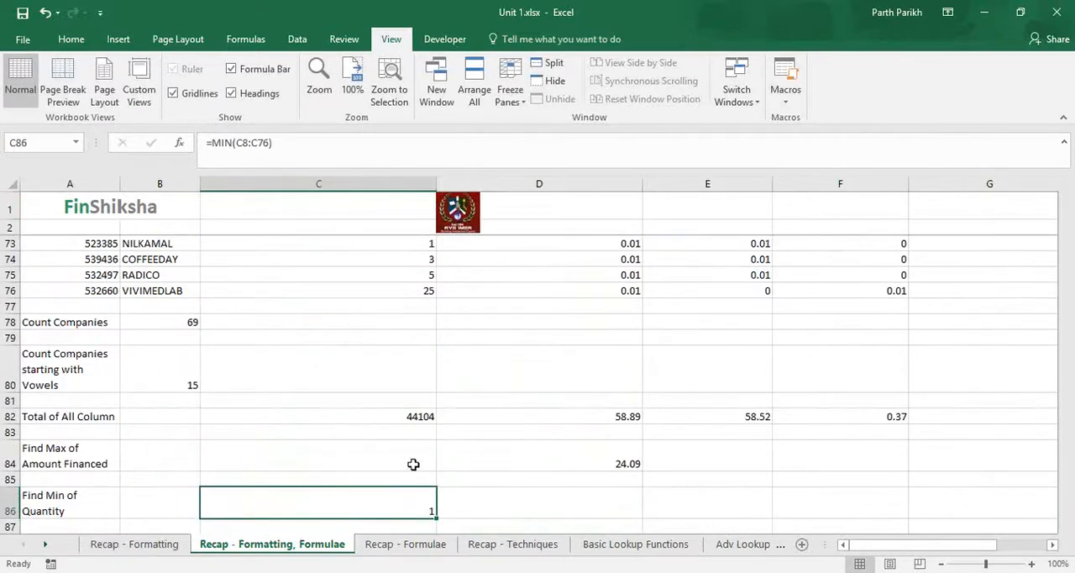
Step: Copy the maximum formula from D84 into C84 and into E84 through H84
{"action": "left_click", "coordinate": [536, 463]}
{"action": "key", "text": "ctrl+c"}
{"action": "key", "text": "Left"}
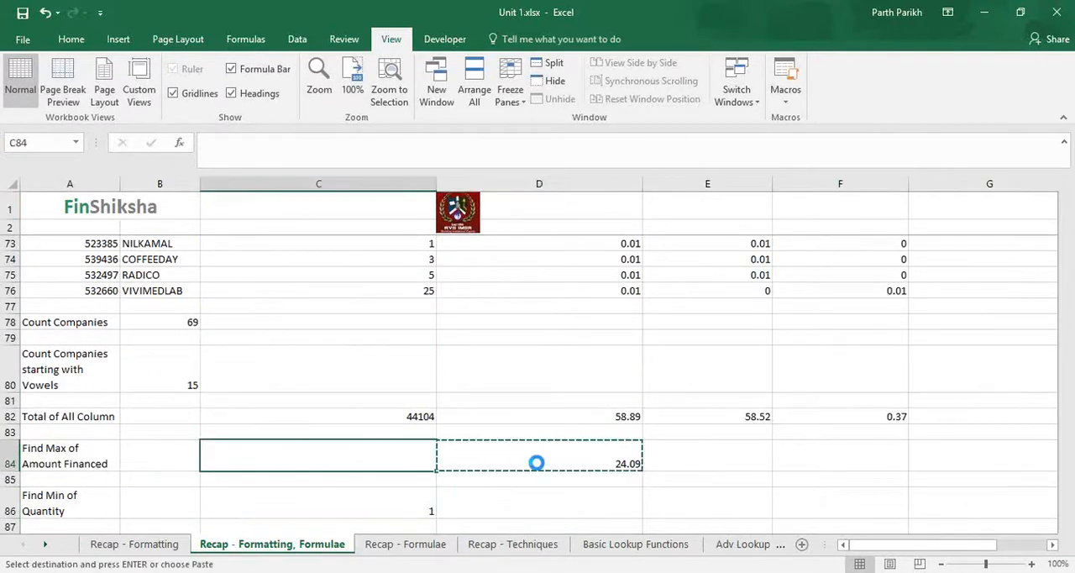
{"action": "key", "text": "ctrl+v"}
{"action": "key", "text": "Right"}
{"action": "key", "text": "Right"}
{"action": "key", "text": "ctrl+v"}
{"action": "key", "text": "Right"}
{"action": "key", "text": "ctrl+v"}
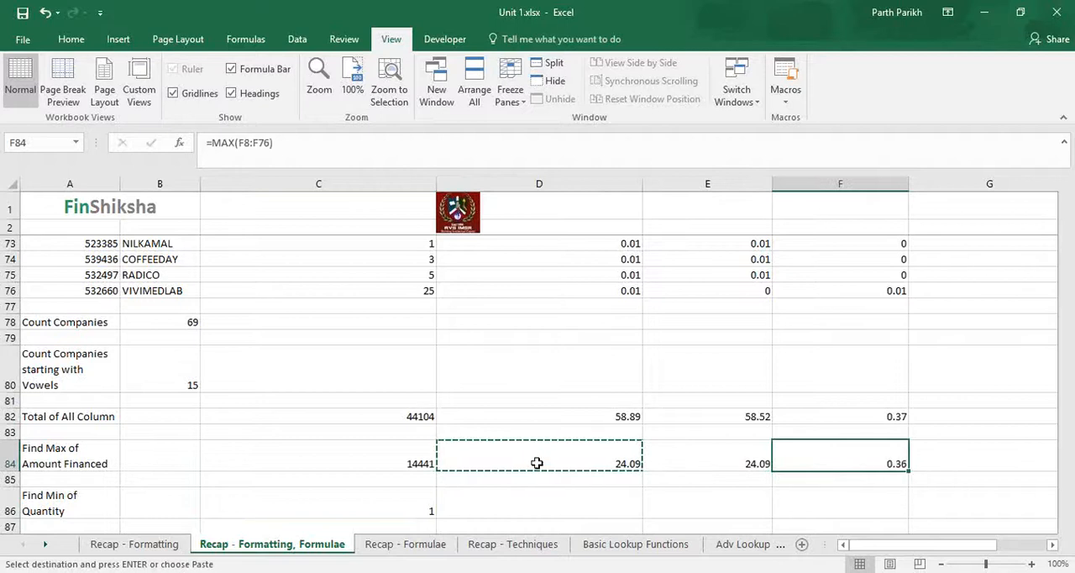
{"action": "key", "text": "Right"}
{"action": "key", "text": "ctrl+v"}
{"action": "key", "text": "Right"}
{"action": "key", "text": "ctrl+v"}
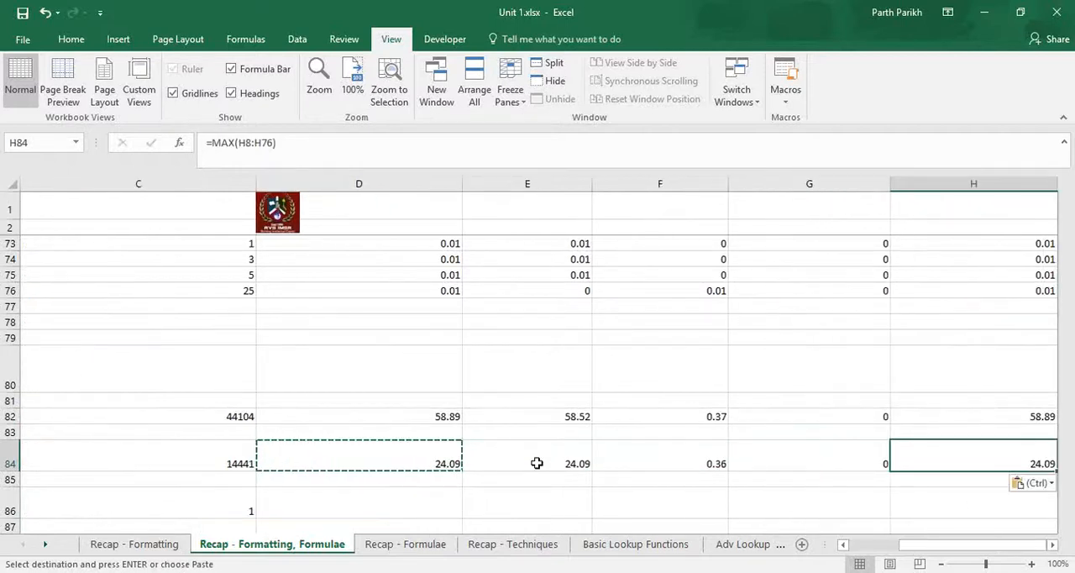
{"action": "key", "text": "Right"}
{"action": "key", "text": "Escape"}
Step: Fill the minimum formula from C86 across the remaining numeric columns of row 86
{"action": "key", "text": "Left"}
{"action": "key", "text": "Left"}
{"action": "key", "text": "Home"}
{"action": "key", "text": "Down"}
{"action": "key", "text": "Down"}
{"action": "key", "text": "Down"}
{"action": "key", "text": "Right"}
{"action": "key", "text": "Right"}
{"action": "key", "text": "Up"}
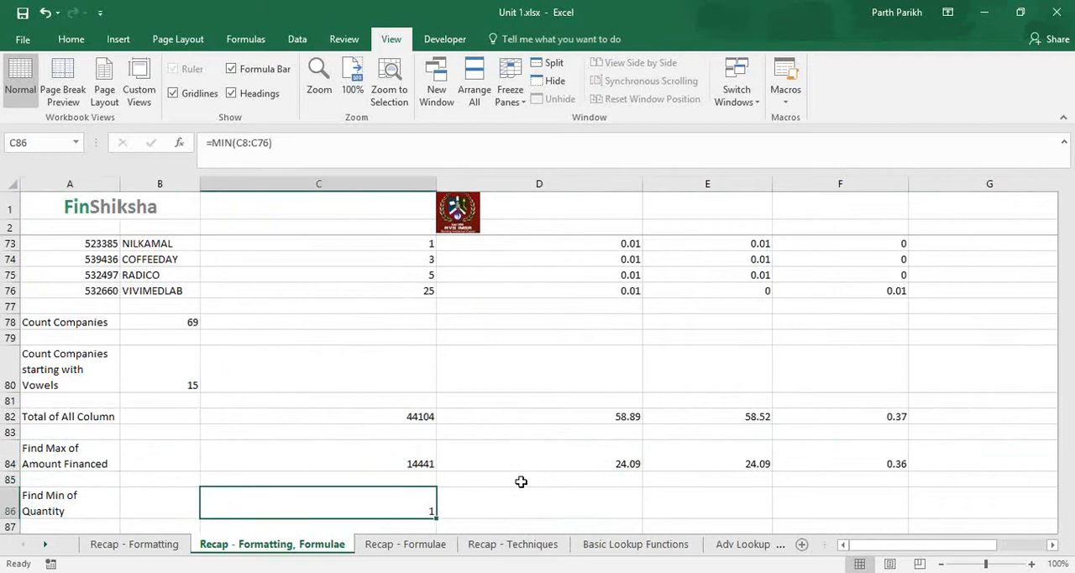
{"action": "left_click_drag", "start_coordinate": [437, 519], "coordinate": [832, 523]}
{"action": "left_click_drag", "start_coordinate": [932, 544], "coordinate": [850, 545]}
Step: Start a SUMPRODUCT formula in C88 with the quantity financed range C8:C76 as its first array
{"action": "scroll", "coordinate": [504, 454], "scroll_direction": "down", "scroll_amount": 4}
{"action": "left_click", "coordinate": [324, 336]}
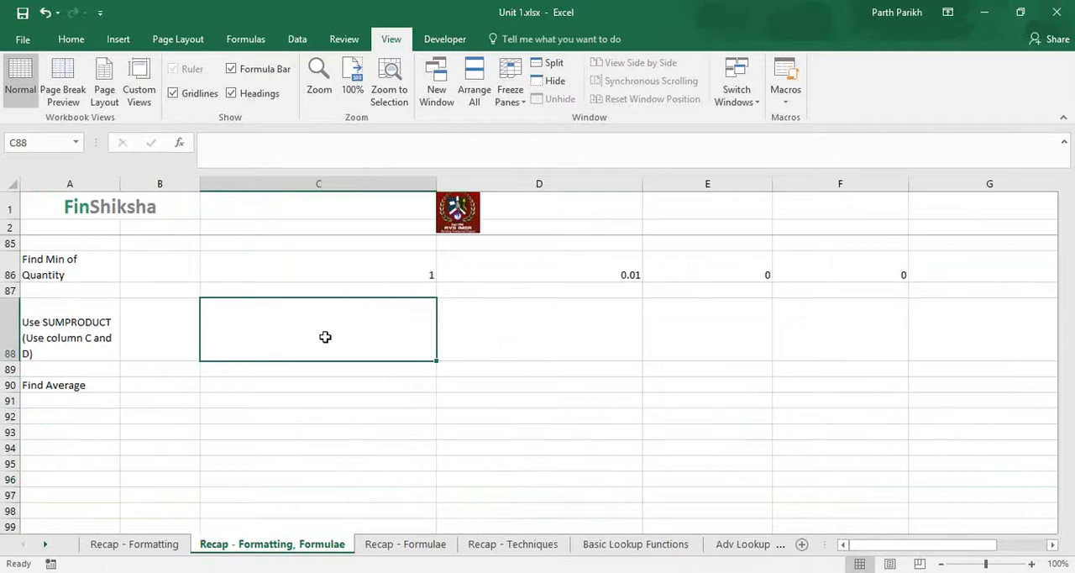
{"action": "scroll", "coordinate": [325, 337], "scroll_direction": "up", "scroll_amount": 14}
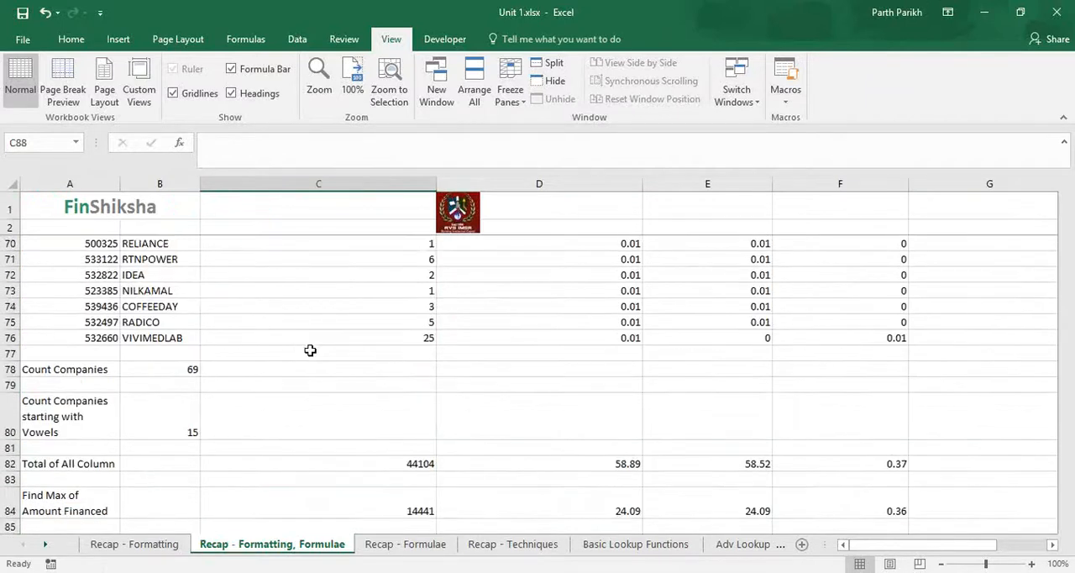
{"action": "scroll", "coordinate": [310, 376], "scroll_direction": "up", "scroll_amount": 12}
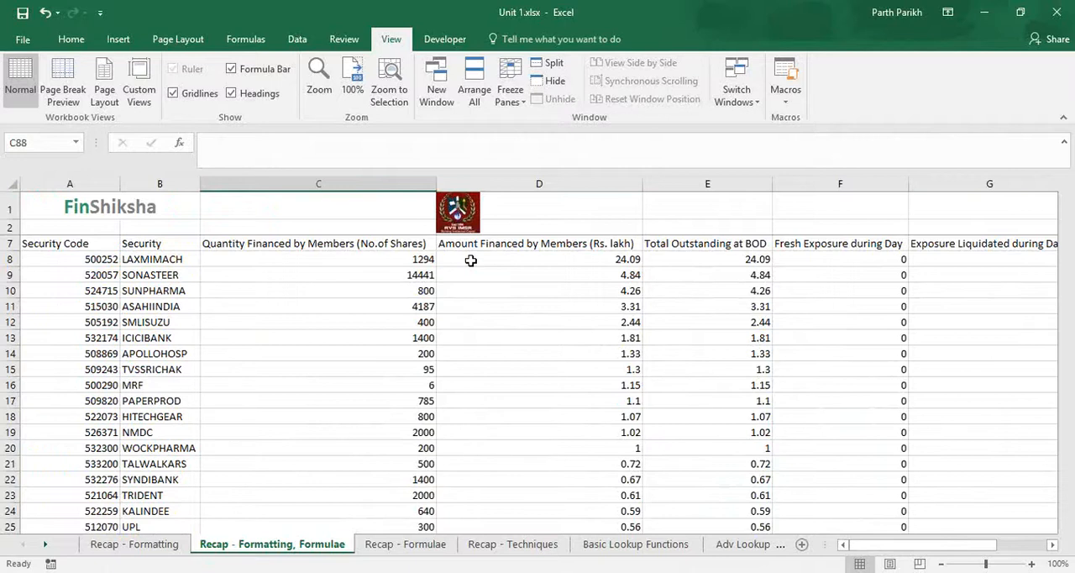
{"action": "scroll", "coordinate": [437, 336], "scroll_direction": "down", "scroll_amount": 16}
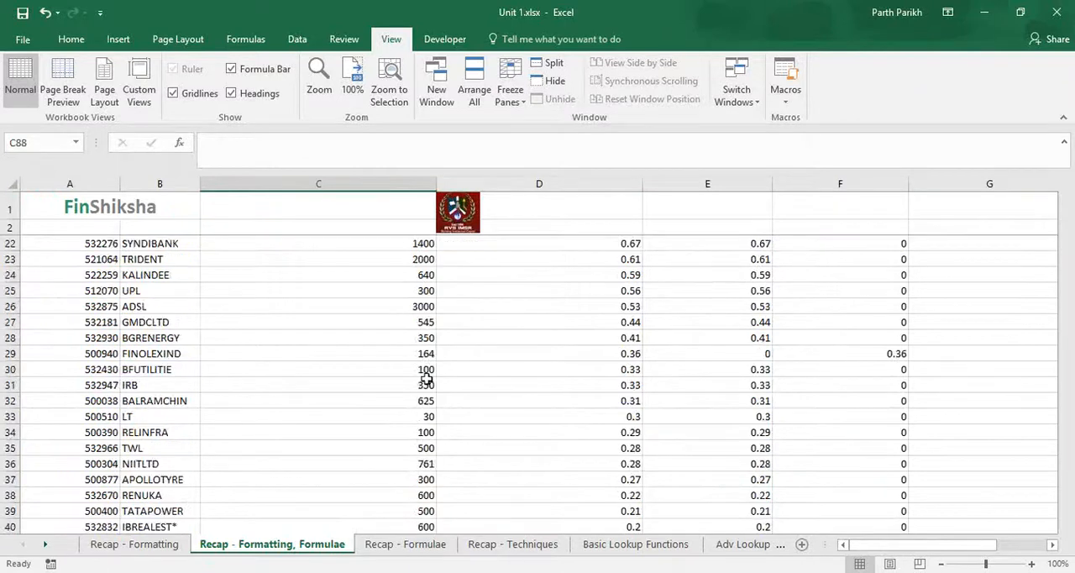
{"action": "scroll", "coordinate": [383, 436], "scroll_direction": "down", "scroll_amount": 11}
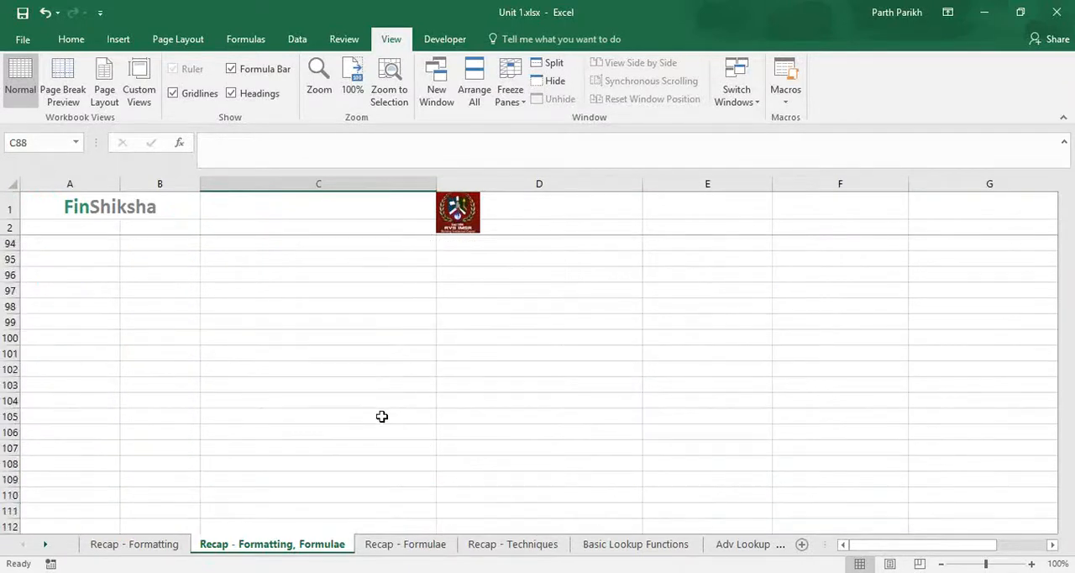
{"action": "scroll", "coordinate": [381, 414], "scroll_direction": "up", "scroll_amount": 2}
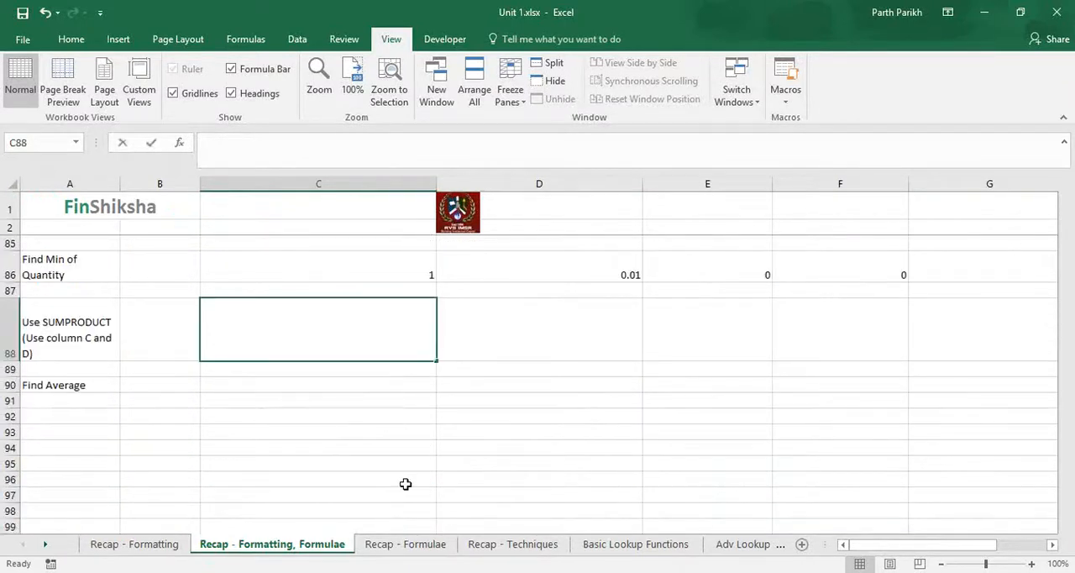
{"action": "type", "text": "=sumprod"}
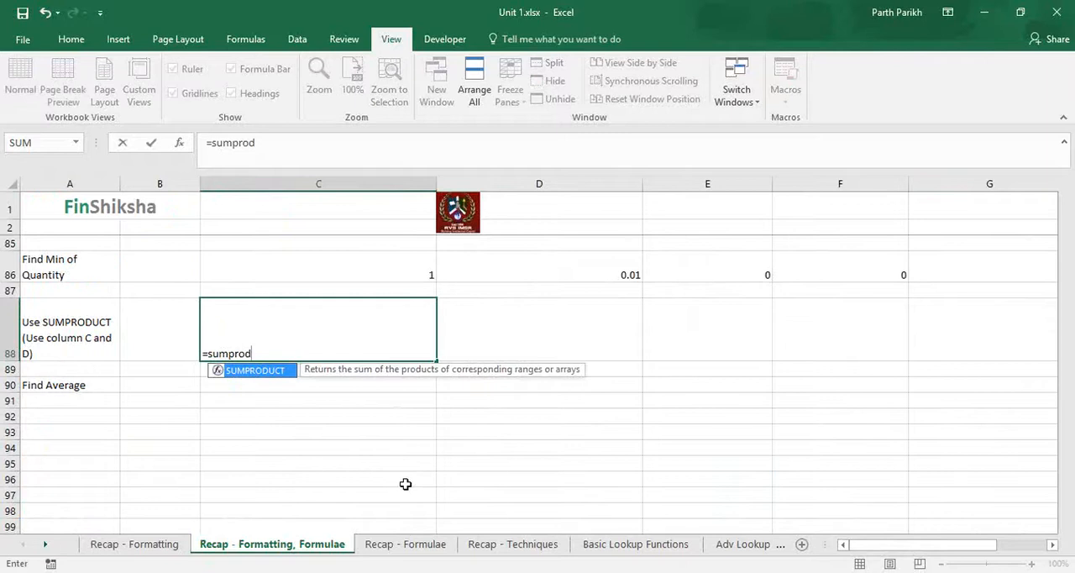
{"action": "left_click", "coordinate": [864, 150]}
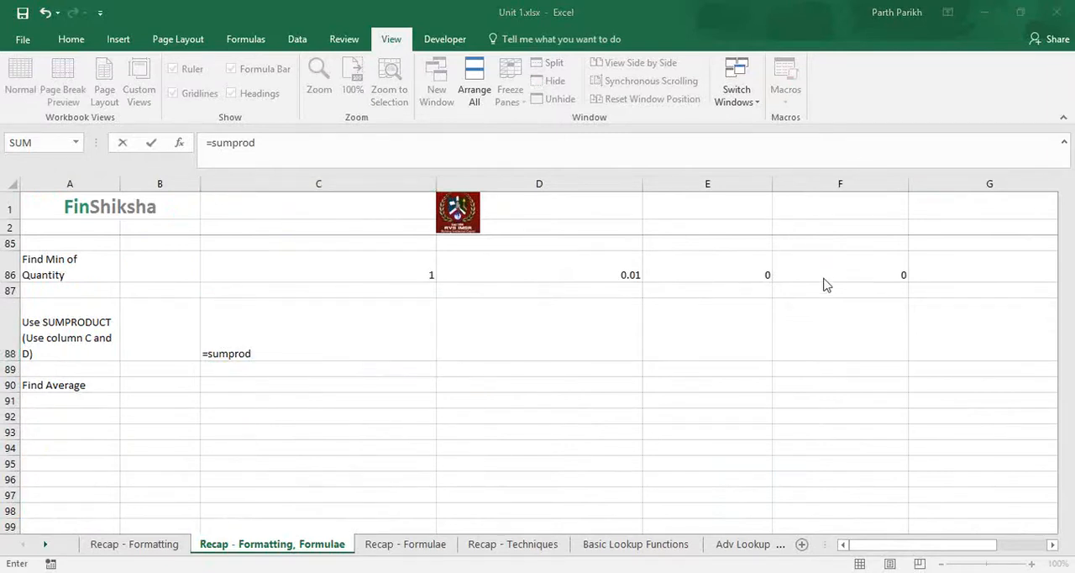
{"action": "left_click", "coordinate": [359, 351]}
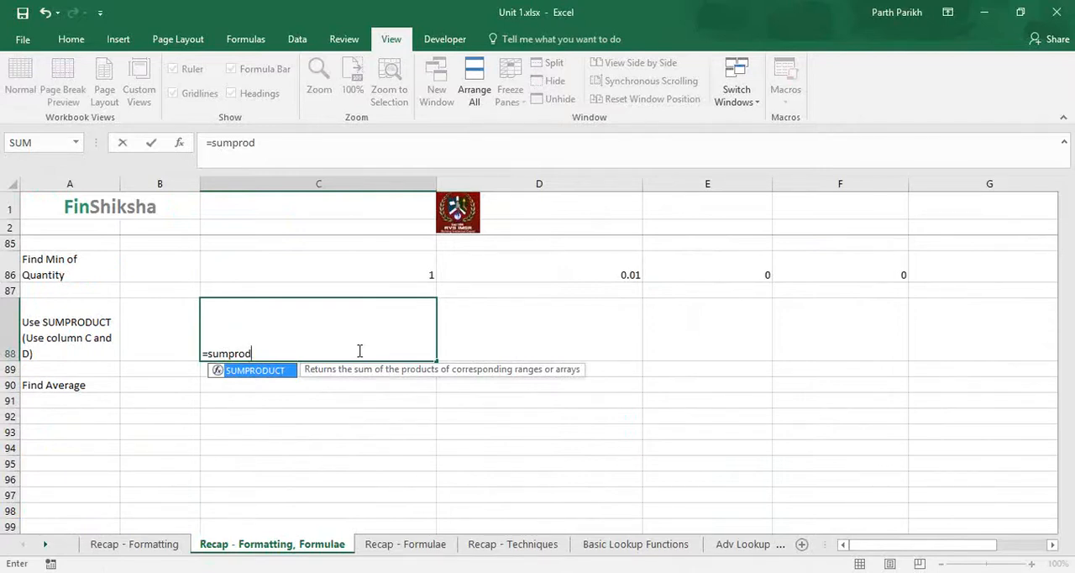
{"action": "key", "text": "Tab"}
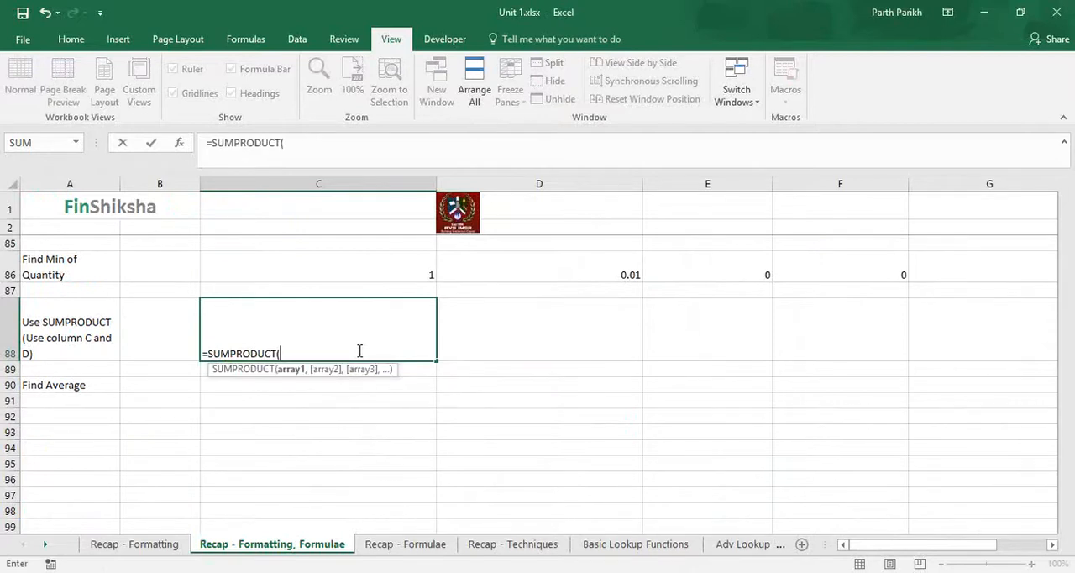
{"action": "scroll", "coordinate": [360, 351], "scroll_direction": "up", "scroll_amount": 18}
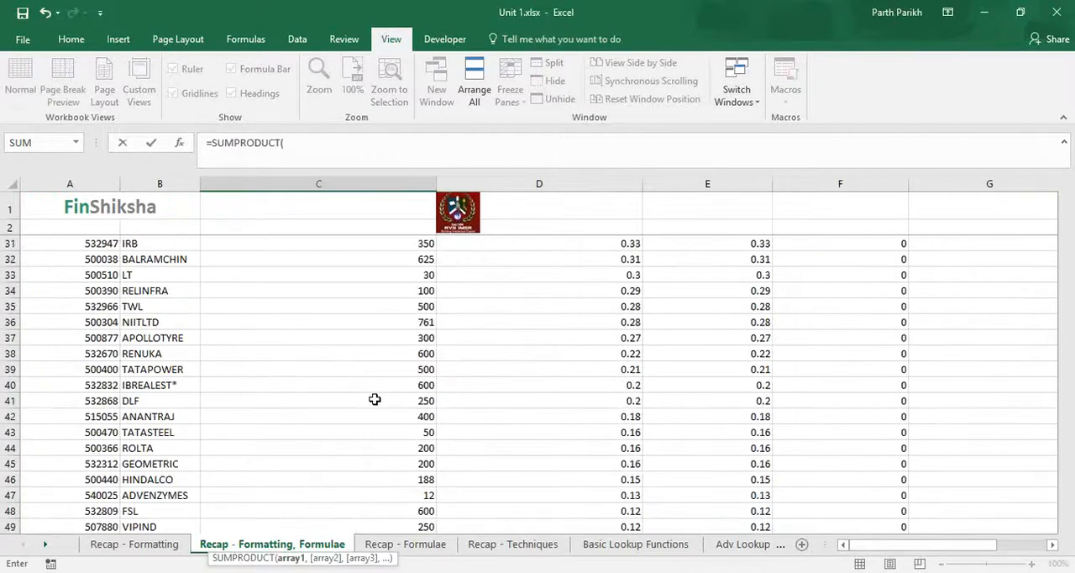
{"action": "scroll", "coordinate": [375, 399], "scroll_direction": "up", "scroll_amount": 9}
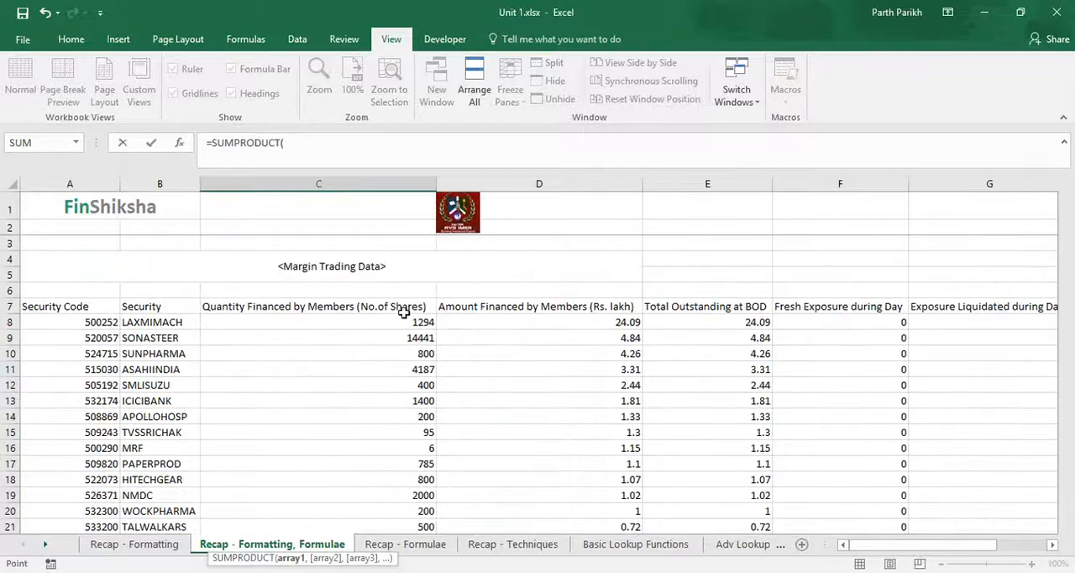
{"action": "left_click", "coordinate": [404, 320]}
{"action": "key", "text": "ctrl+shift+Down"}
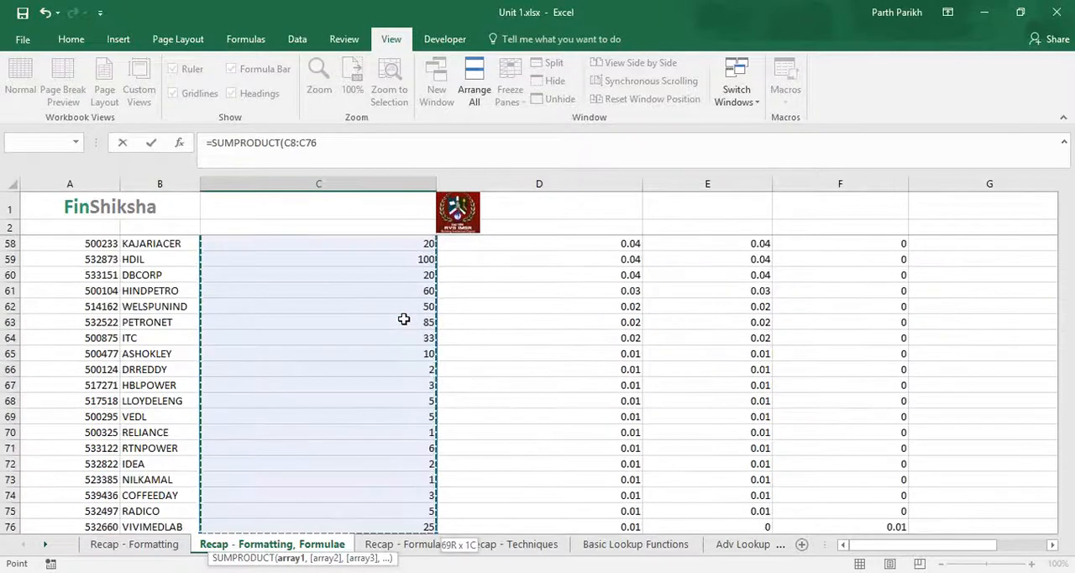
Step: Add the amount financed range D8:D76 as the second array and enter the SUMPRODUCT formula in C88
{"action": "type", "text": ","}
{"action": "key", "text": "Right"}
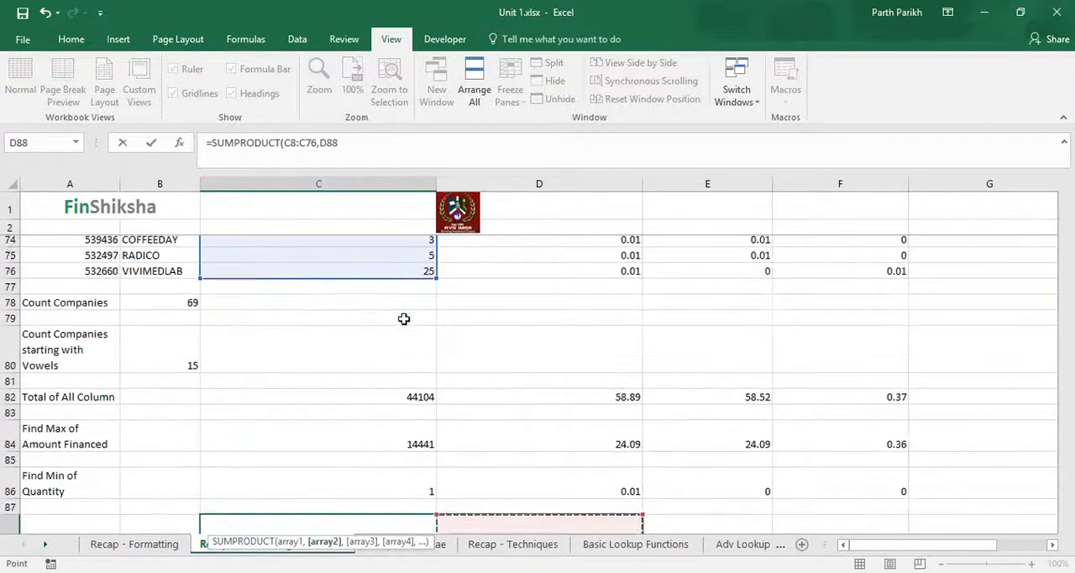
{"action": "key", "text": "Up"}
{"action": "key", "text": "Up"}
{"action": "key", "text": "Up"}
{"action": "key", "text": "Up"}
{"action": "key", "text": "Up"}
{"action": "key", "text": "Up"}
{"action": "key", "text": "Up"}
{"action": "key", "text": "Up"}
{"action": "key", "text": "Up"}
{"action": "key", "text": "Up"}
{"action": "key", "text": "Up"}
{"action": "key", "text": "Up"}
{"action": "key", "text": "Up"}
{"action": "key", "text": "Up"}
{"action": "key", "text": "Up"}
{"action": "key", "text": "Up"}
{"action": "key", "text": "Up"}
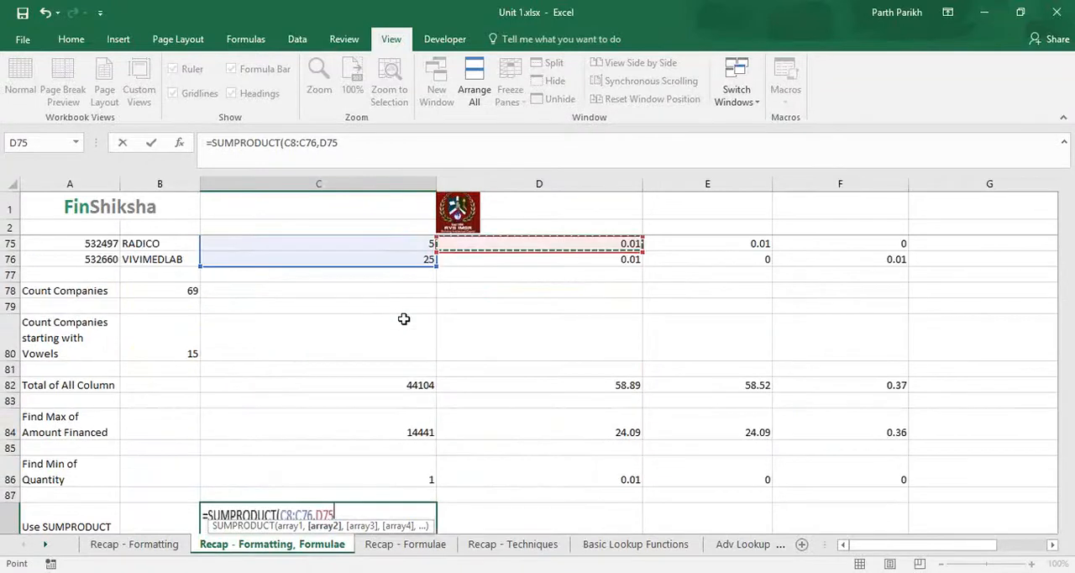
{"action": "key", "text": "Down"}
{"action": "key", "text": "Down"}
{"action": "key", "text": "Down"}
{"action": "key", "text": "Down"}
{"action": "key", "text": "Down"}
{"action": "key", "text": "ctrl+shift+Up"}
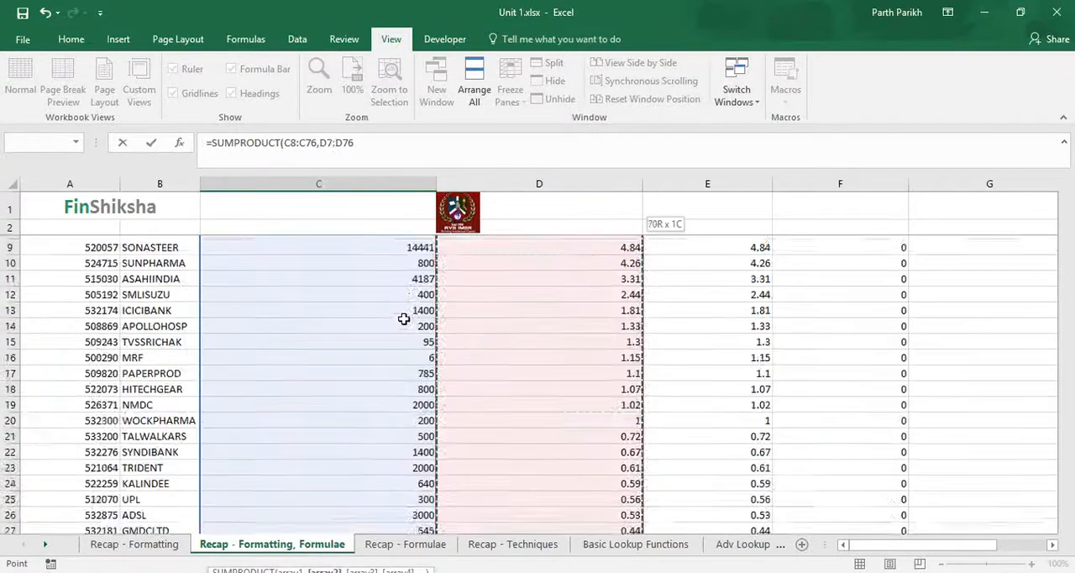
{"action": "type", "text": ")"}
{"action": "key", "text": "ctrl+Return"}
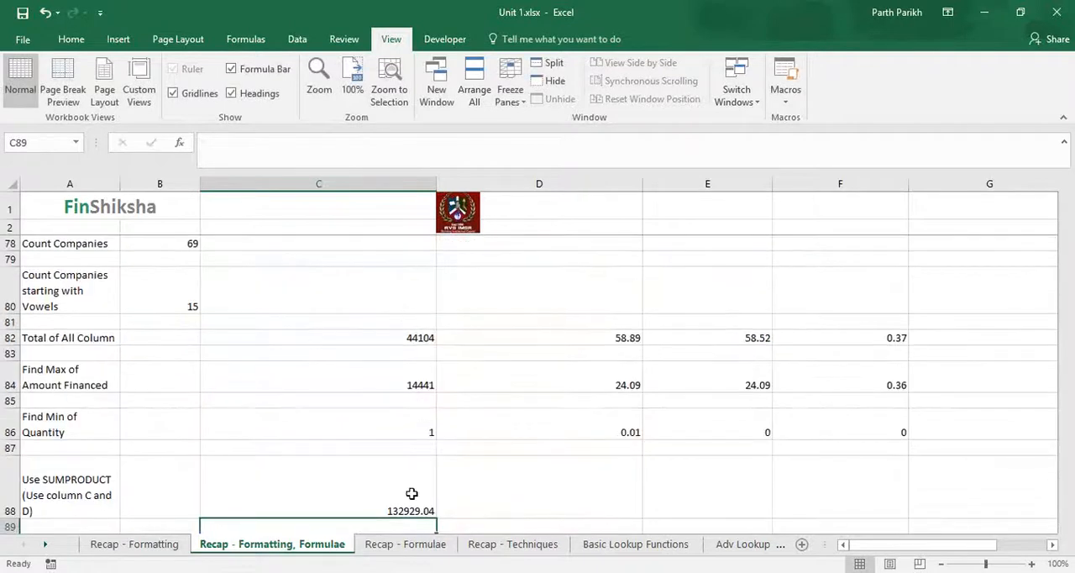
Step: Begin a second SUMPRODUCT formula in D88, beside the first result
{"action": "left_click", "coordinate": [527, 481]}
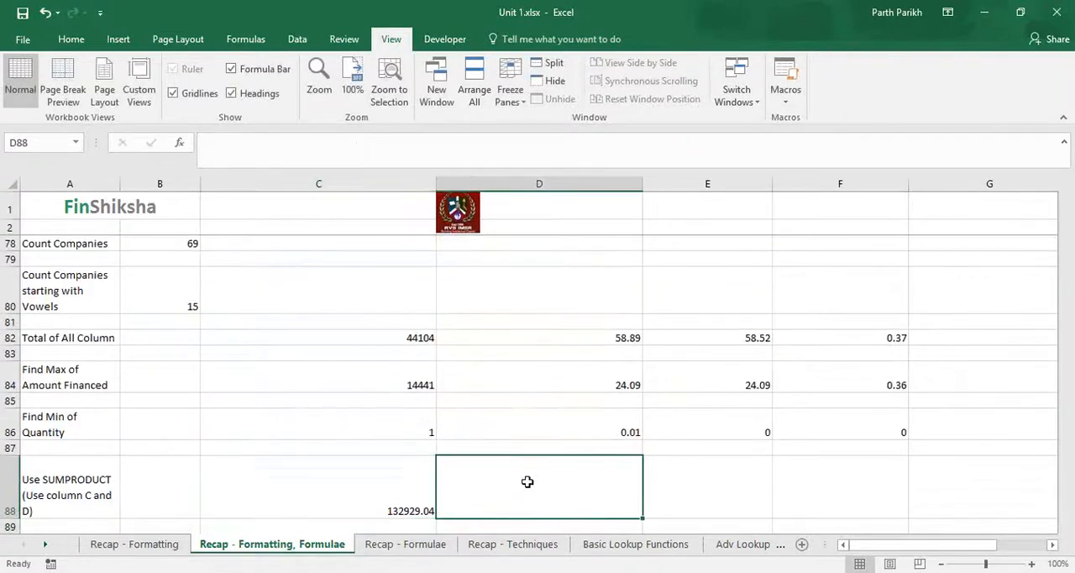
{"action": "scroll", "coordinate": [528, 481], "scroll_direction": "down", "scroll_amount": 1}
{"action": "type", "text": "=cum"}
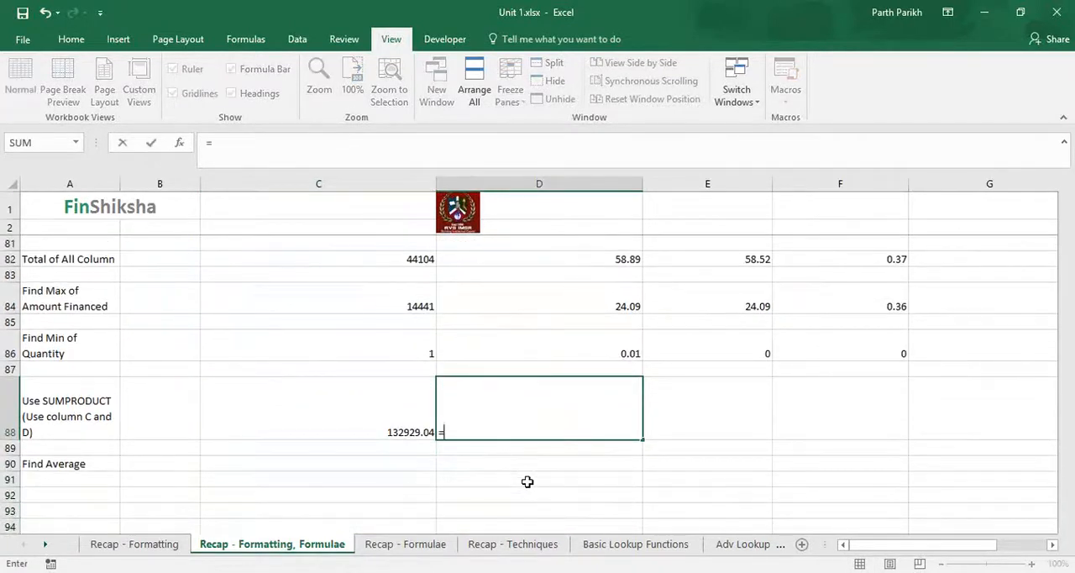
{"action": "key", "text": "Tab"}
{"action": "key", "text": "BackSpace"}
{"action": "key", "text": "BackSpace"}
{"action": "key", "text": "BackSpace"}
{"action": "key", "text": "BackSpace"}
{"action": "key", "text": "BackSpace"}
{"action": "key", "text": "BackSpace"}
{"action": "key", "text": "BackSpace"}
{"action": "key", "text": "BackSpace"}
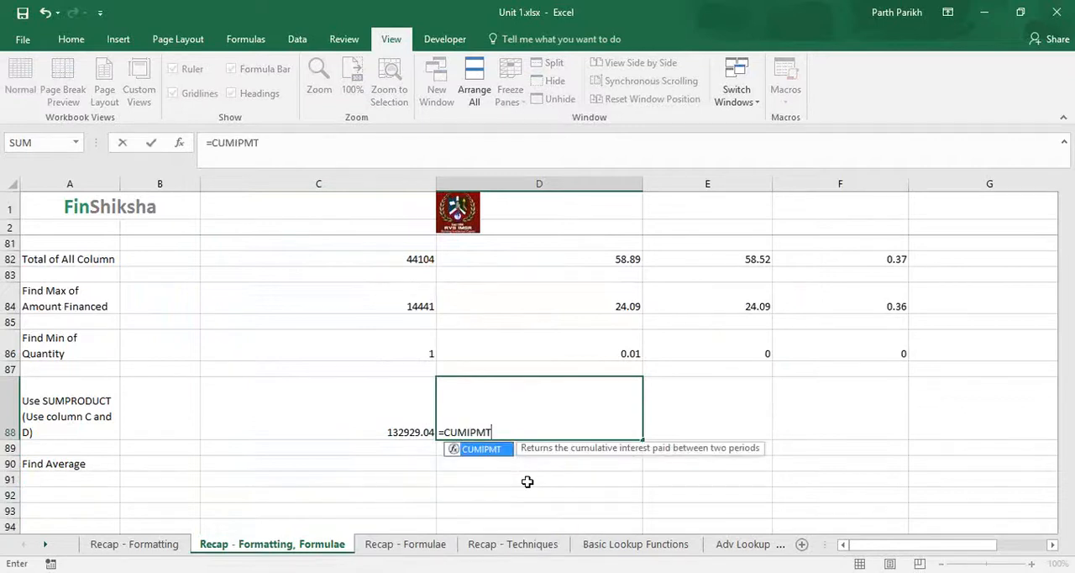
{"action": "type", "text": "sum"}
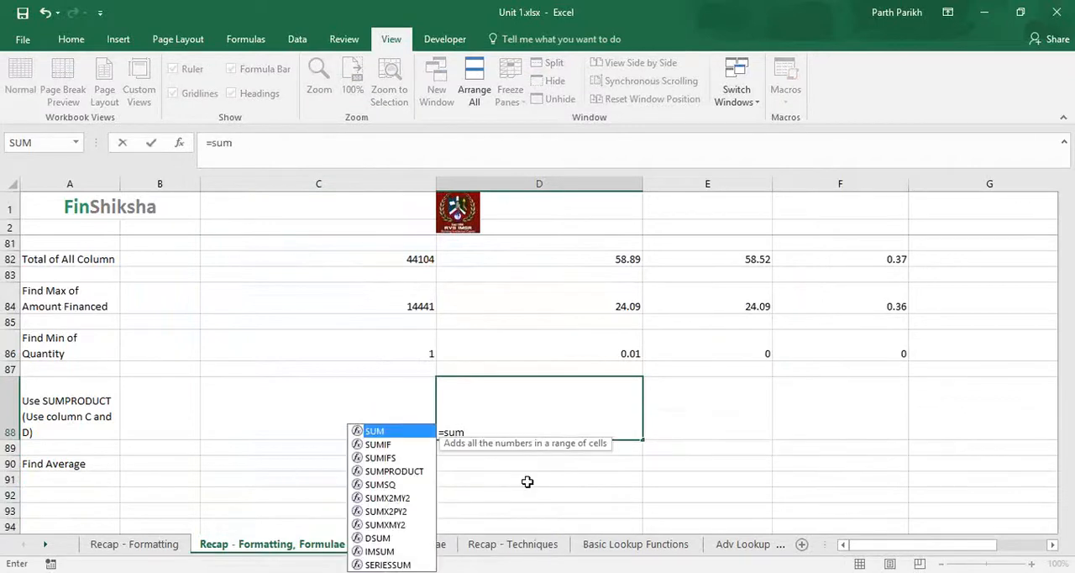
{"action": "type", "text": "pro"}
{"action": "key", "text": "Tab"}
Step: Set the quantity financed range C8:C76 as the first array of the D88 formula
{"action": "key", "text": "Left"}
{"action": "key", "text": "Up"}
{"action": "key", "text": "Up"}
{"action": "key", "text": "Up"}
{"action": "key", "text": "Up"}
{"action": "key", "text": "Up"}
{"action": "key", "text": "Up"}
{"action": "key", "text": "Up"}
{"action": "key", "text": "Up"}
{"action": "key", "text": "Up"}
{"action": "key", "text": "Up"}
{"action": "key", "text": "Up"}
{"action": "key", "text": "Up"}
{"action": "key", "text": "Up"}
{"action": "key", "text": "Up"}
{"action": "key", "text": "Down"}
{"action": "key", "text": "Down"}
{"action": "key", "text": "Down"}
{"action": "key", "text": "Up"}
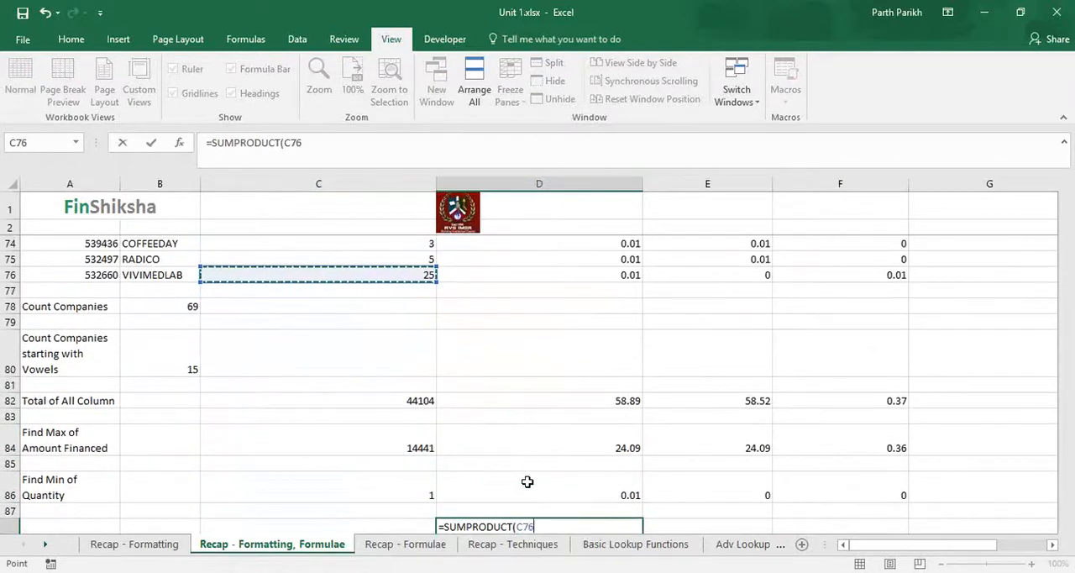
{"action": "key", "text": "ctrl+shift+Up"}
{"action": "key", "text": "shift+Down"}
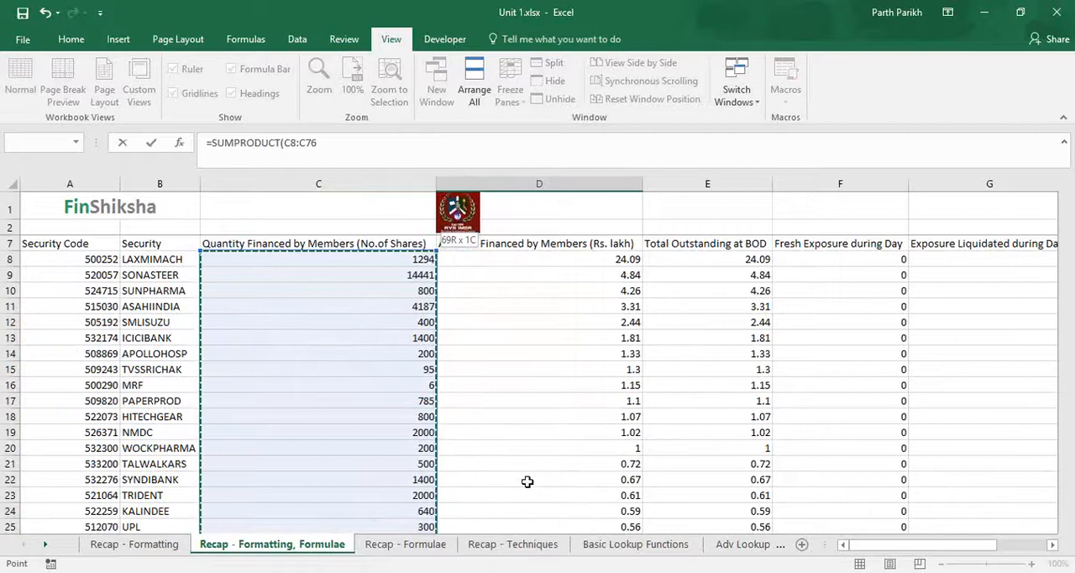
Step: Complete D88 as =SUMPRODUCT(C8:C76,D7:D76), including the header row in the second array, and reselect that cell
{"action": "type", "text": ","}
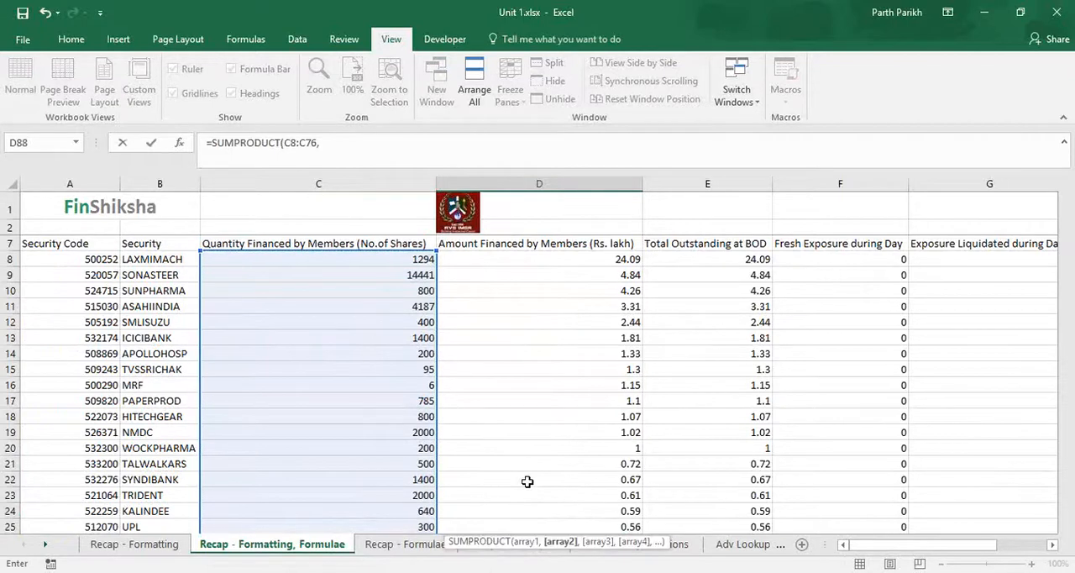
{"action": "key", "text": "Right"}
{"action": "key", "text": "Up"}
{"action": "key", "text": "Up"}
{"action": "key", "text": "Up"}
{"action": "key", "text": "Up"}
{"action": "key", "text": "Up"}
{"action": "key", "text": "Up"}
{"action": "key", "text": "Up"}
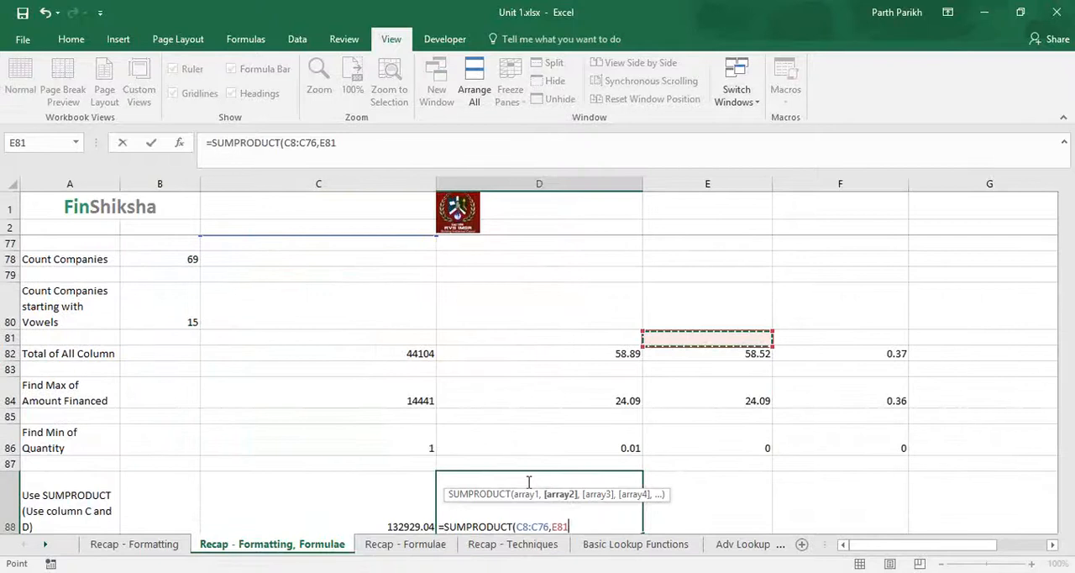
{"action": "key", "text": "Up"}
{"action": "key", "text": "Up"}
{"action": "key", "text": "Up"}
{"action": "key", "text": "Up"}
{"action": "key", "text": "Up"}
{"action": "key", "text": "Up"}
{"action": "key", "text": "Up"}
{"action": "key", "text": "Up"}
{"action": "key", "text": "Up"}
{"action": "key", "text": "Left"}
{"action": "key", "text": "Left"}
{"action": "key", "text": "Left"}
{"action": "key", "text": "Down"}
{"action": "key", "text": "Down"}
{"action": "key", "text": "Down"}
{"action": "key", "text": "Down"}
{"action": "key", "text": "Right"}
{"action": "key", "text": "Right"}
{"action": "key", "text": "ctrl+shift+Up"}
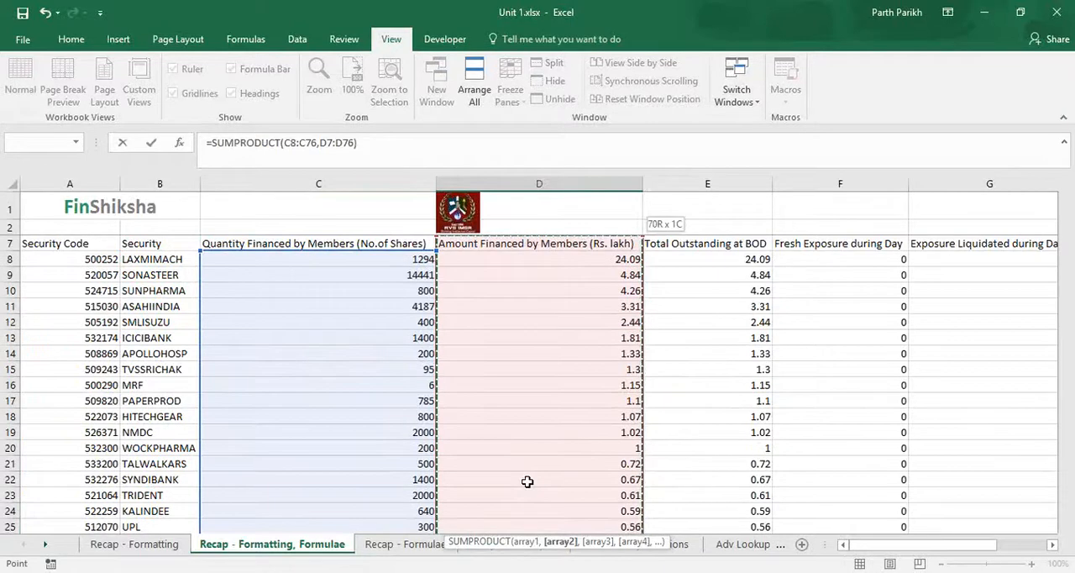
{"action": "key", "text": "Return"}
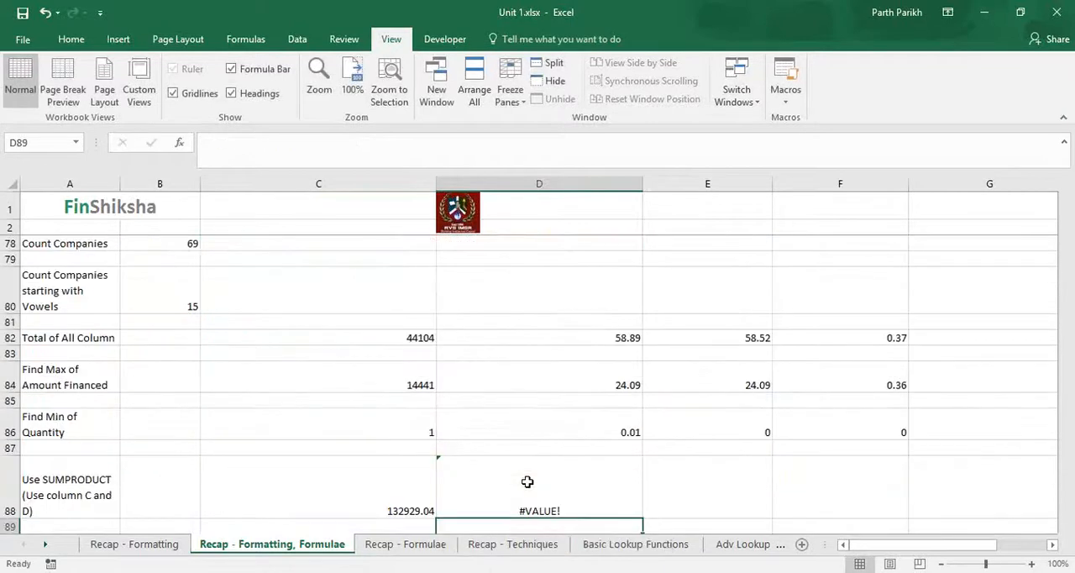
{"action": "left_click", "coordinate": [528, 486]}
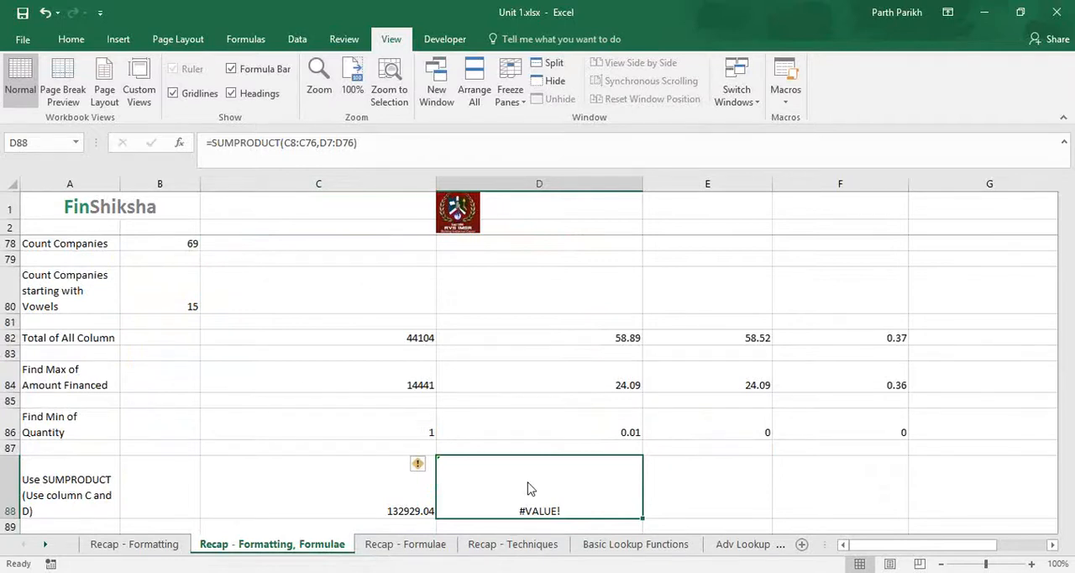
Step: Calculate the average quantity financed by members in C90 with =AVERAGE(C8:C76)
{"action": "key", "text": "Down"}
{"action": "key", "text": "Down"}
{"action": "key", "text": "Down"}
{"action": "key", "text": "Left"}
{"action": "key", "text": "Up"}
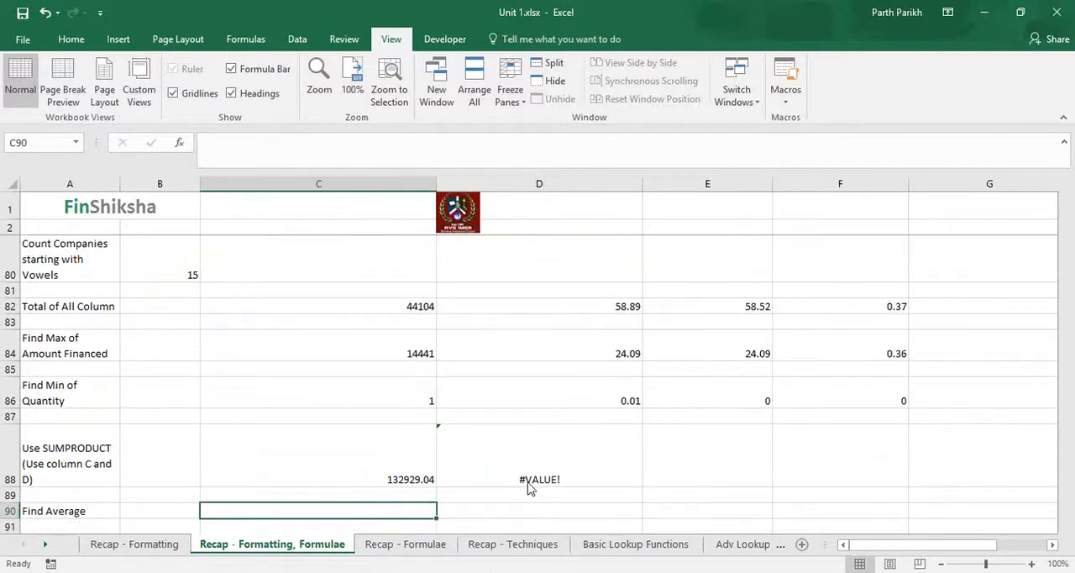
{"action": "type", "text": "=avera"}
{"action": "key", "text": "Tab"}
{"action": "key", "text": "Up"}
{"action": "key", "text": "Up"}
{"action": "key", "text": "Up"}
{"action": "key", "text": "Up"}
{"action": "key", "text": "Up"}
{"action": "key", "text": "Up"}
{"action": "key", "text": "Up"}
{"action": "key", "text": "Up"}
{"action": "key", "text": "Up"}
{"action": "key", "text": "Up"}
{"action": "key", "text": "Up"}
{"action": "key", "text": "Up"}
{"action": "key", "text": "Up"}
{"action": "key", "text": "Up"}
{"action": "key", "text": "Up"}
{"action": "key", "text": "Up"}
{"action": "key", "text": "Up"}
{"action": "key", "text": "Up"}
{"action": "key", "text": "Up"}
{"action": "key", "text": "Up"}
{"action": "key", "text": "Down"}
{"action": "key", "text": "Down"}
{"action": "key", "text": "Down"}
{"action": "key", "text": "Down"}
{"action": "key", "text": "Down"}
{"action": "key", "text": "Down"}
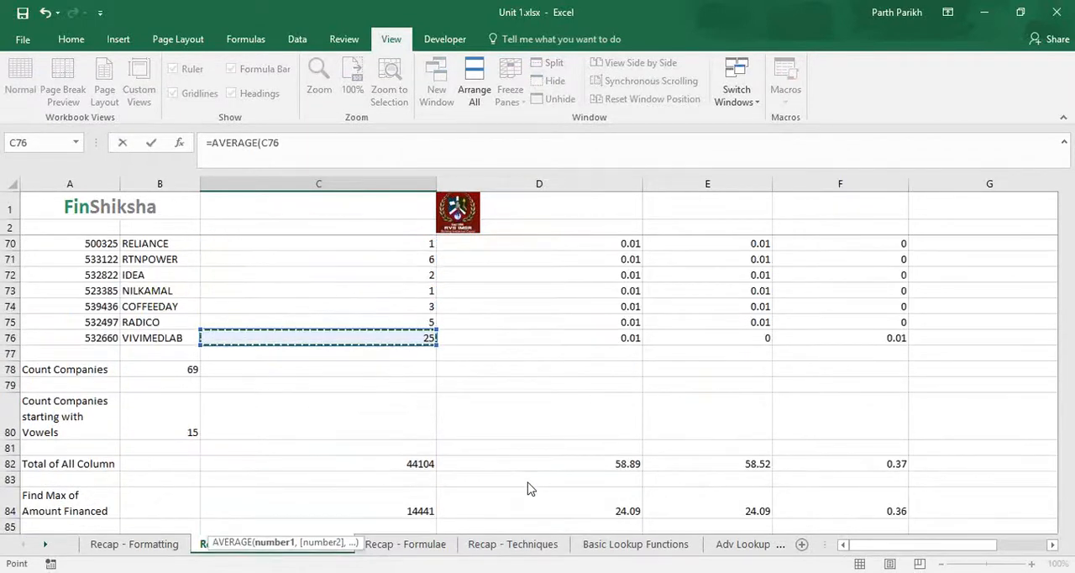
{"action": "key", "text": "ctrl+shift+Up"}
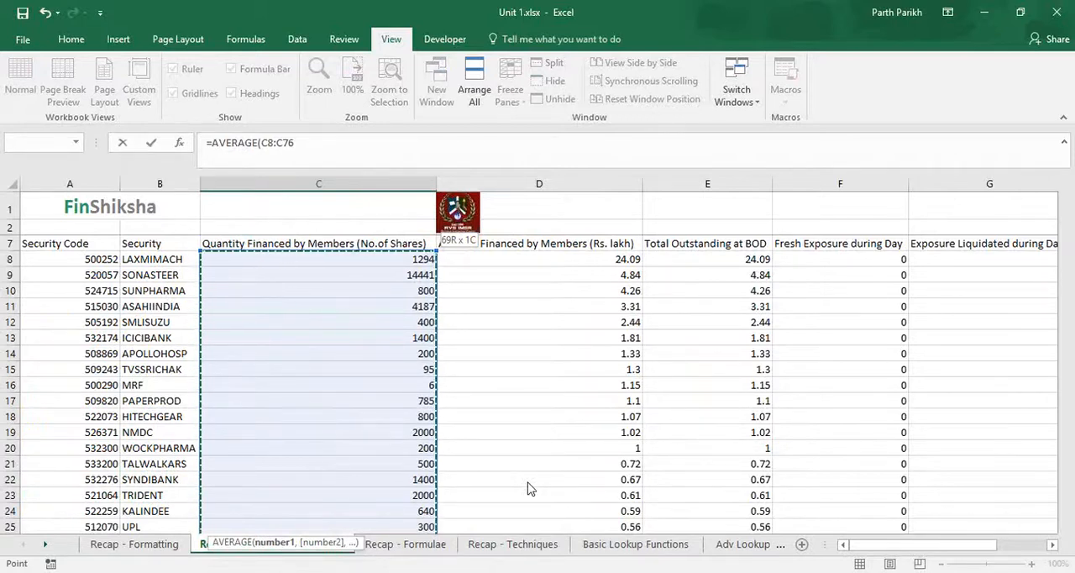
{"action": "type", "text": ")"}
{"action": "key", "text": "Return"}
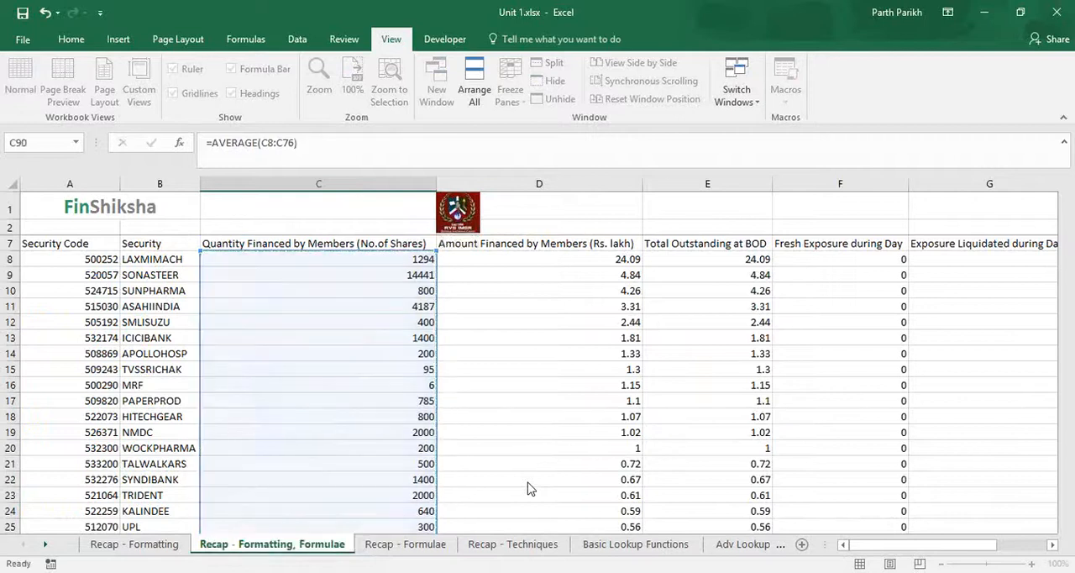
Step: Fill the average formula from C90 across the remaining numeric columns of row 90 through H90
{"action": "left_click", "coordinate": [386, 514]}
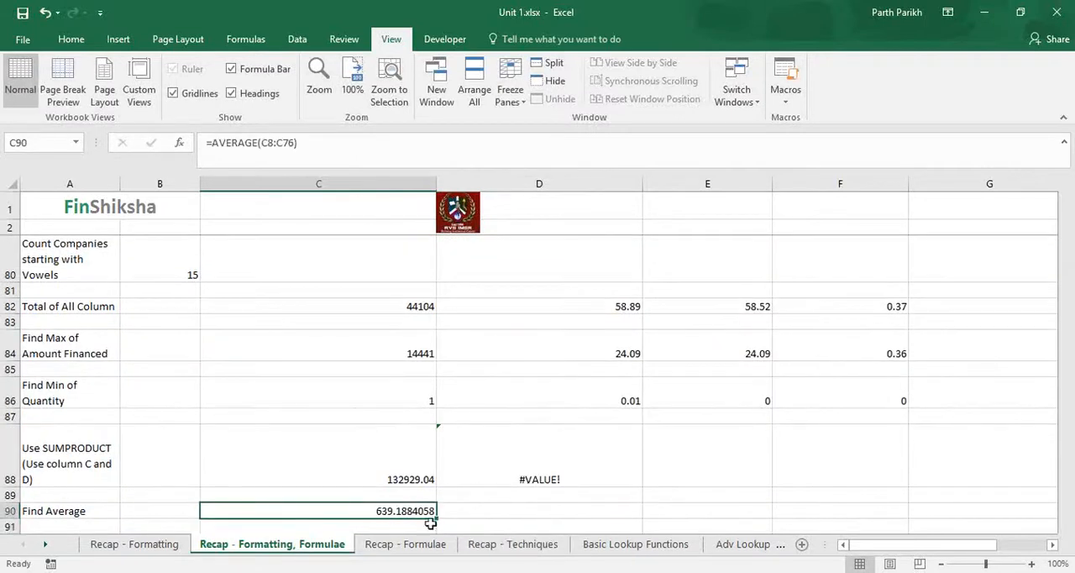
{"action": "left_click_drag", "start_coordinate": [436, 518], "coordinate": [826, 532]}
{"action": "left_click_drag", "start_coordinate": [1029, 547], "coordinate": [1025, 551]}
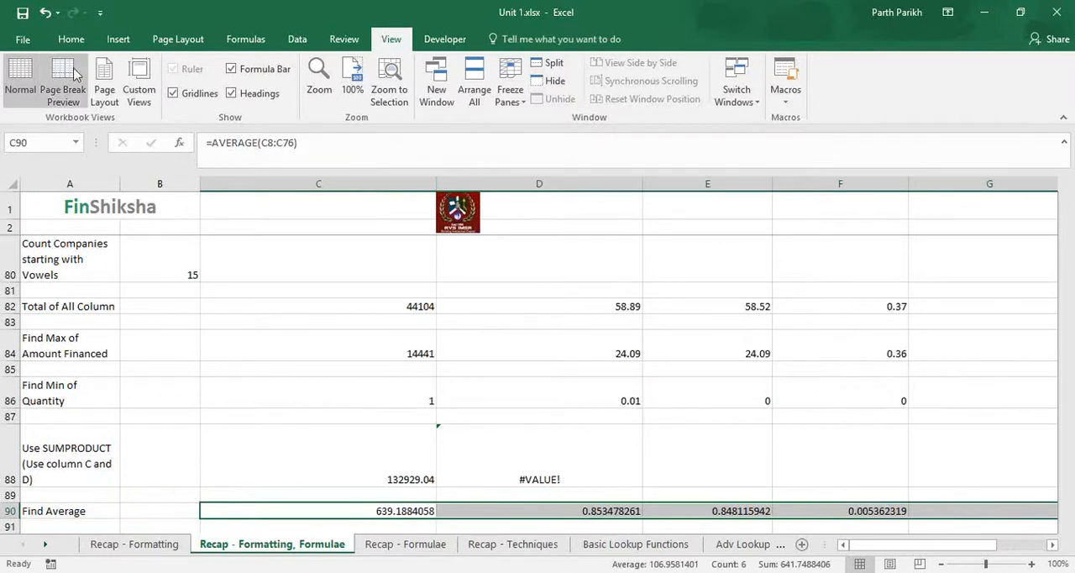
Step: Format the averages in row 90 to show two decimal places
{"action": "left_click", "coordinate": [71, 39]}
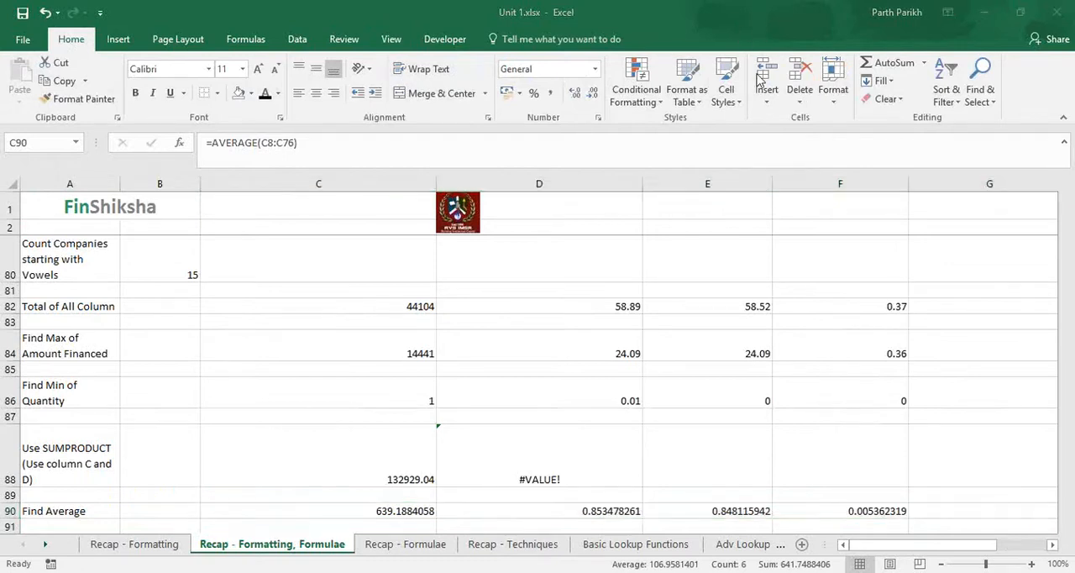
{"action": "left_click", "coordinate": [597, 98]}
{"action": "left_click", "coordinate": [597, 98]}
{"action": "left_click", "coordinate": [597, 98]}
{"action": "left_click", "coordinate": [597, 98]}
{"action": "left_click", "coordinate": [597, 98]}
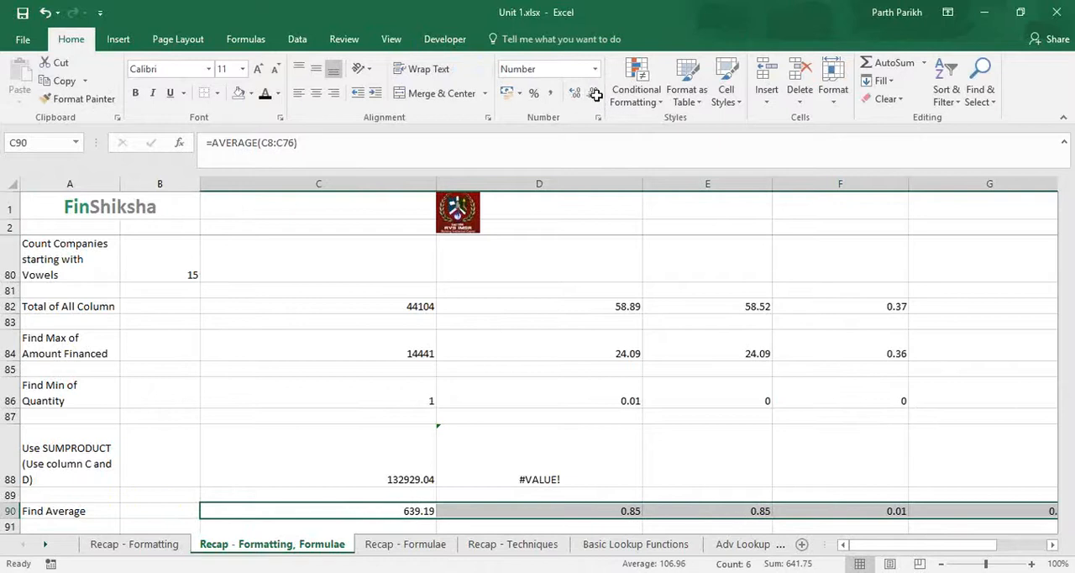